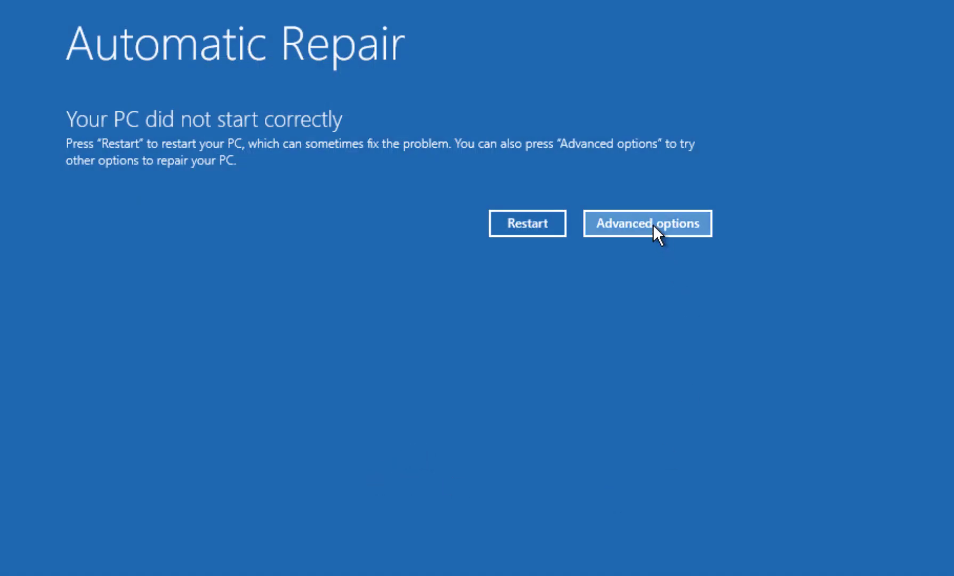
- Open the recovery Command Prompt via Advanced options > Troubleshoot > Advanced options
click(653, 223)
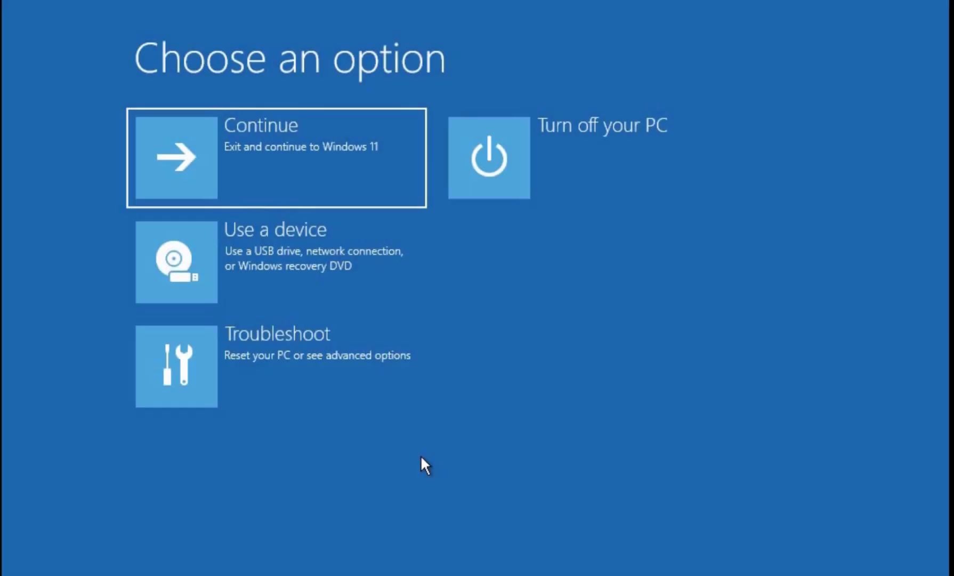
click(251, 350)
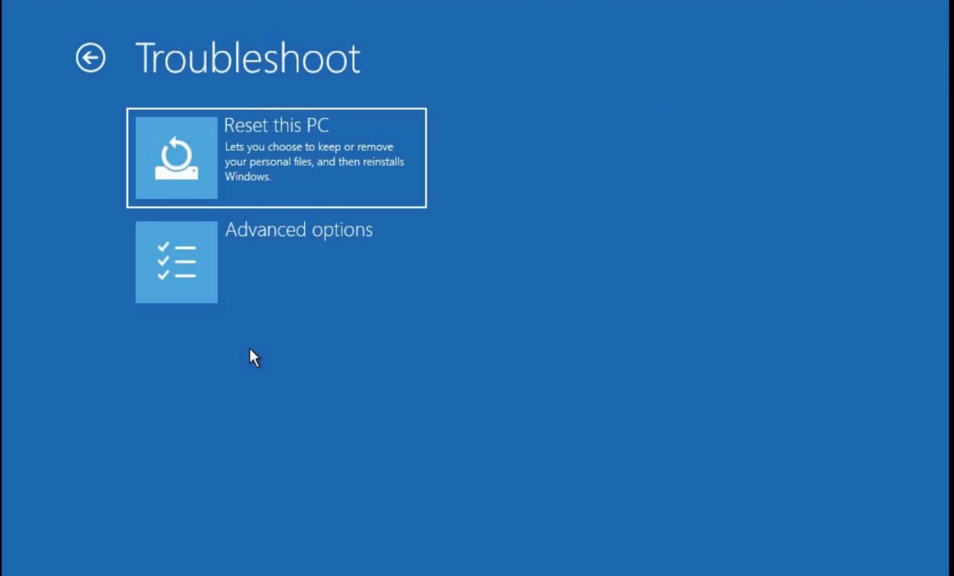
click(266, 259)
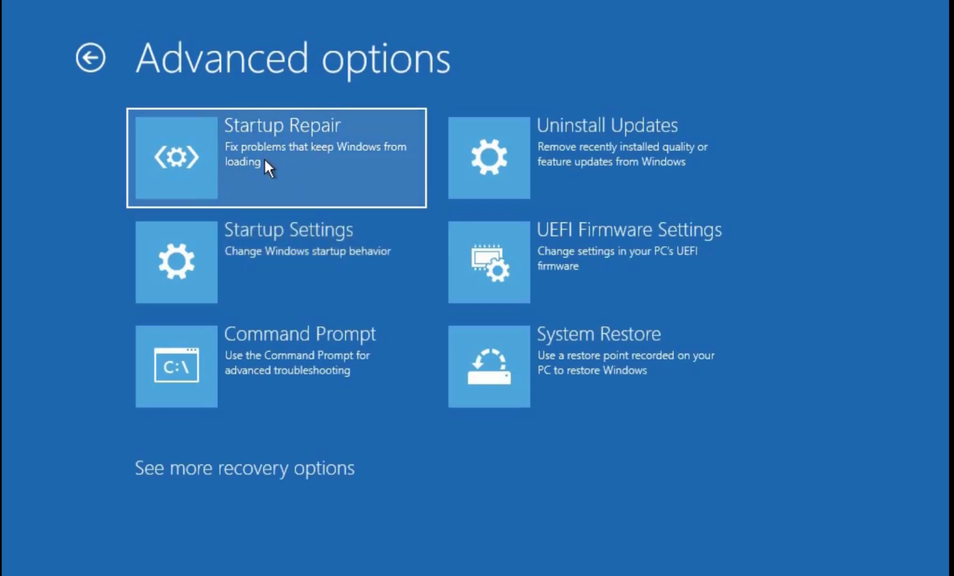
click(258, 372)
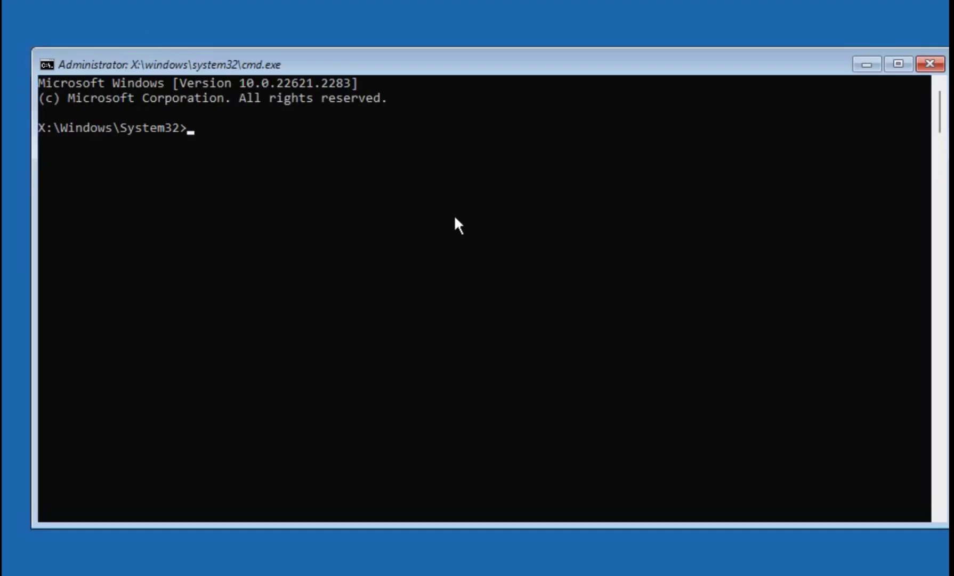
- Run sfc /scannow to scan and repair protected system files
text(sfc)
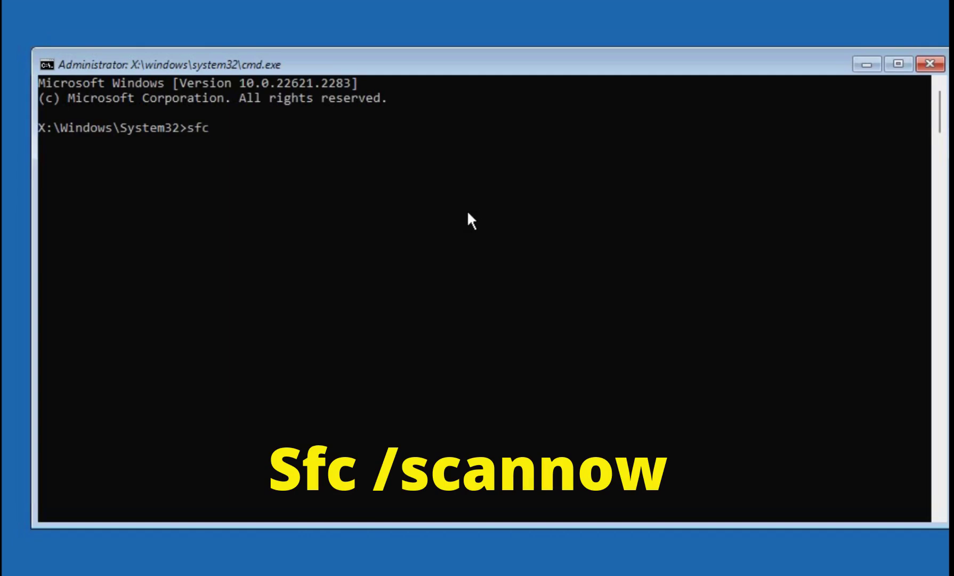
text( /scannow)
key(Return)
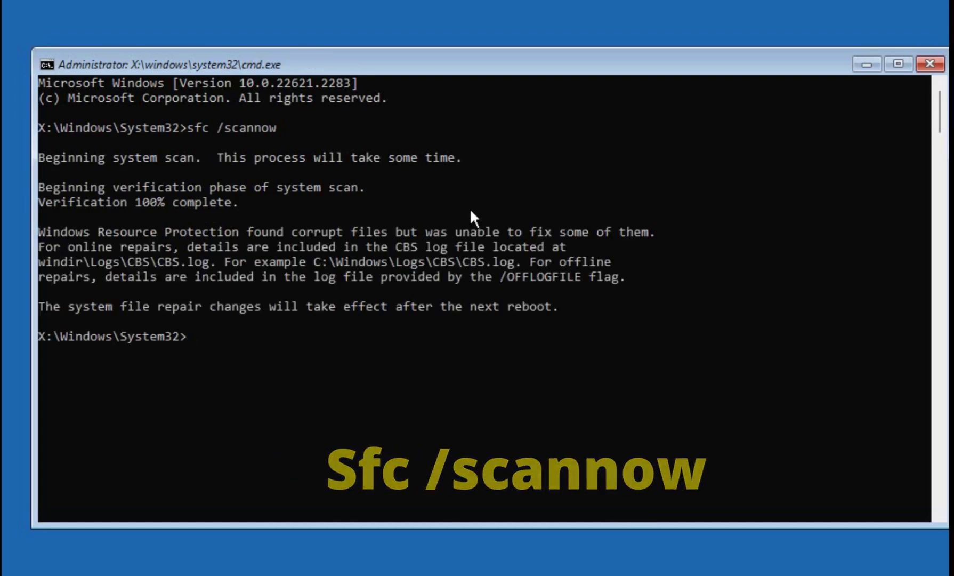
- Run chkdsk /f c: to check drive C: for file system errors
text(chkdsk /f)
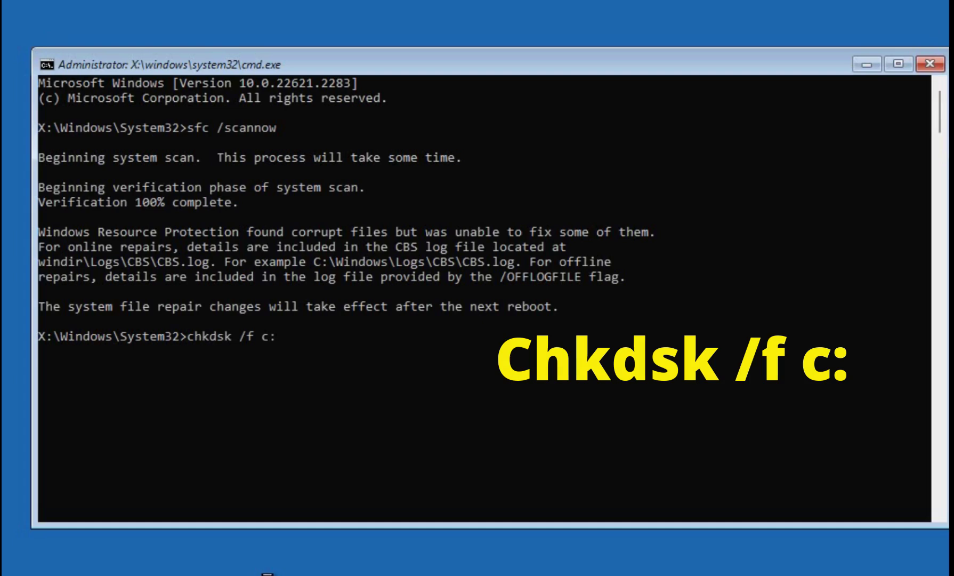
text( c:)
key(Return)
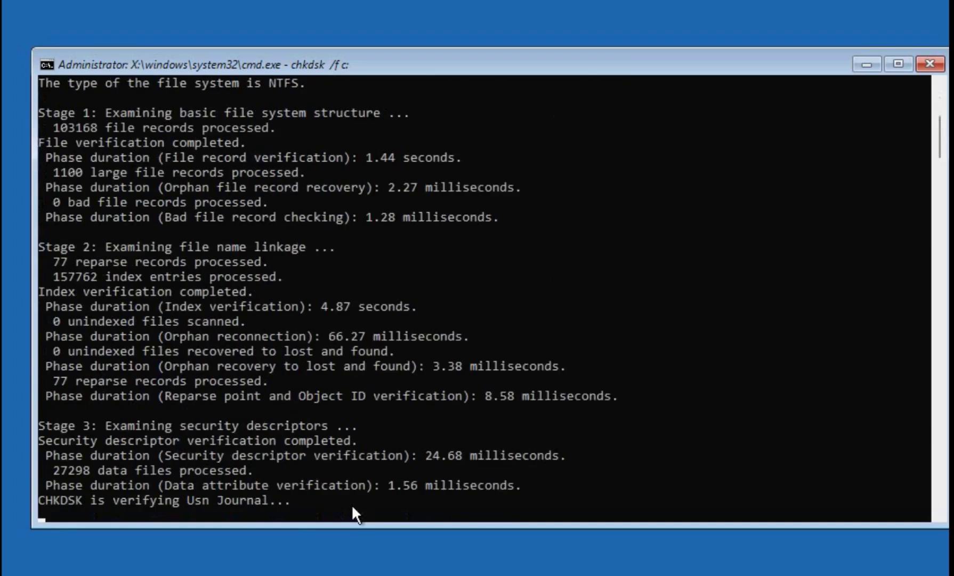
- Run bootrec /fixmbr, bootrec /fixboot and bootsect /nt60 sys to repair the boot records
text(bootrec /f)
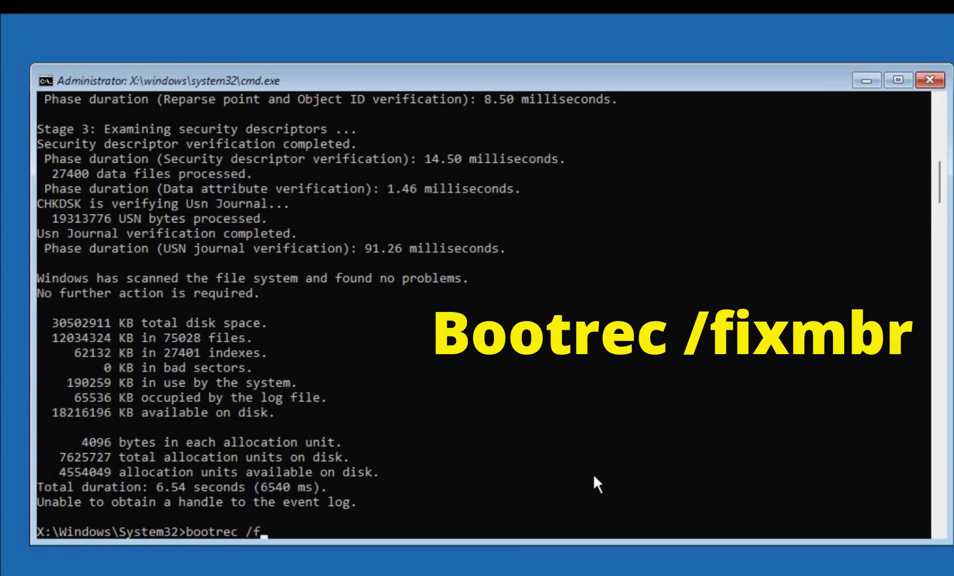
text(ixmbr)
key(Return)
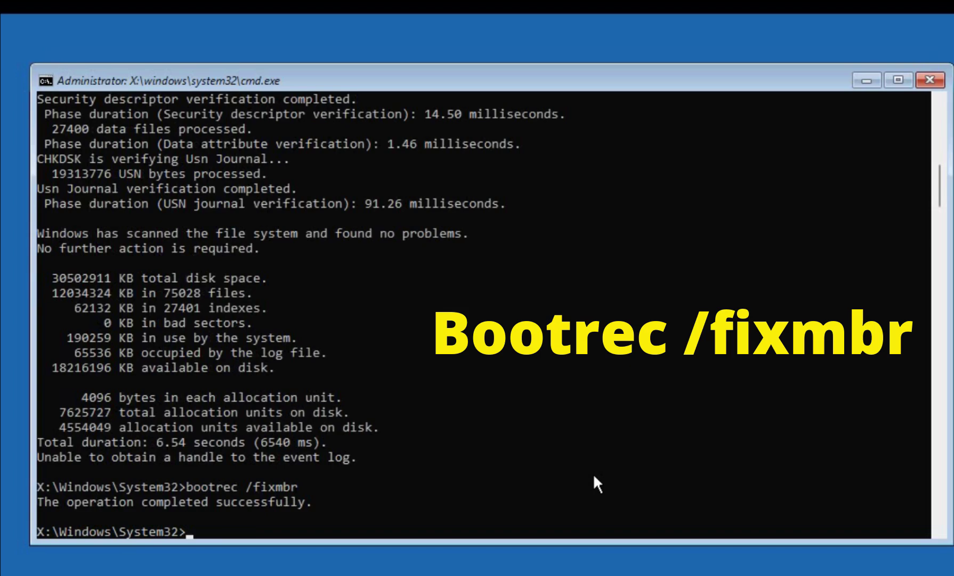
text(bootrec /fixboot)
key(Return)
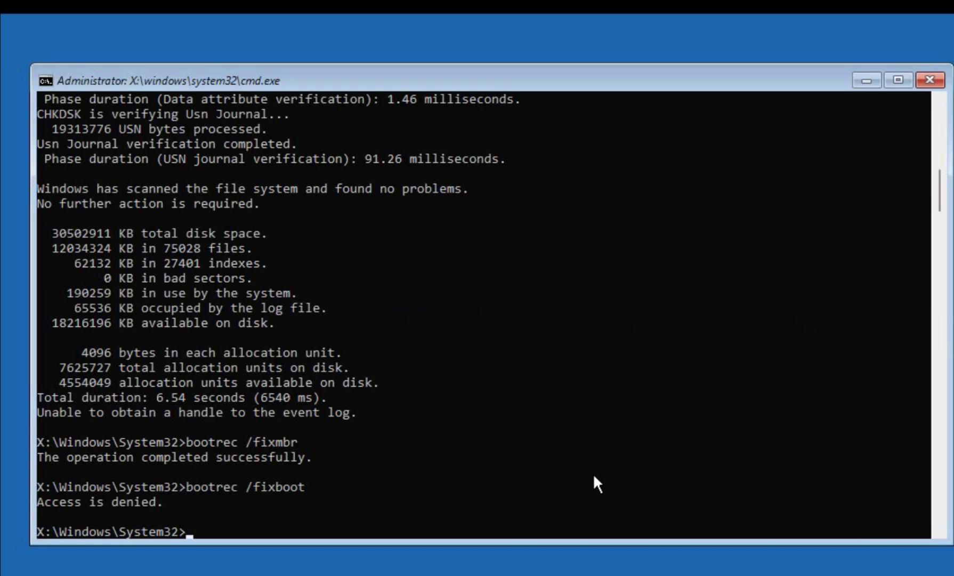
text(bootsect)
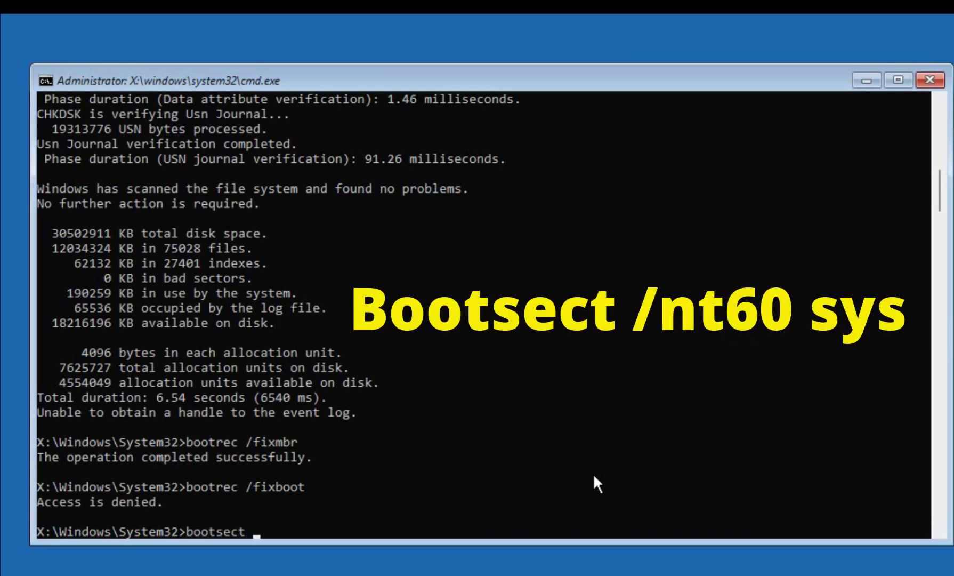
text( /nt60 sys)
key(Return)
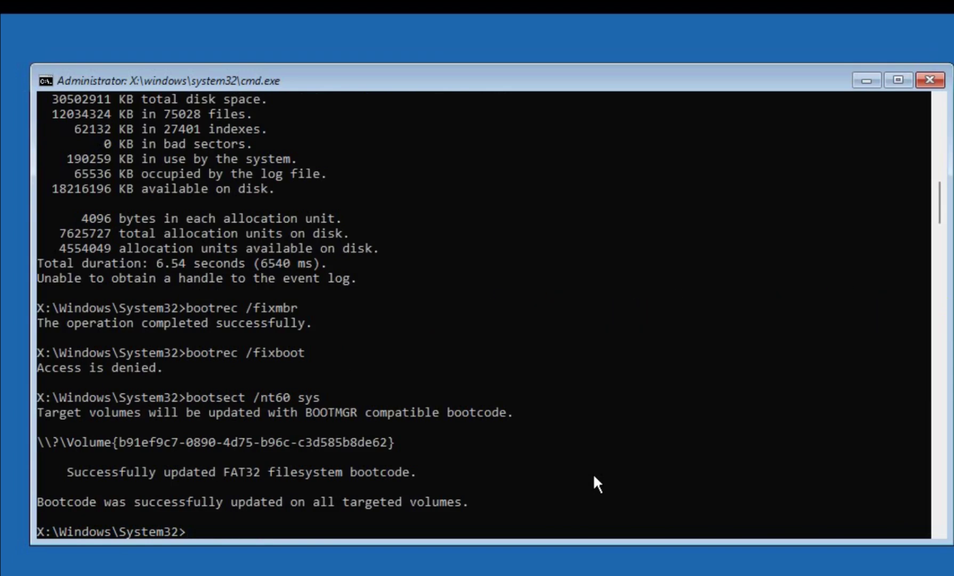
- Reopen a fresh recovery Command Prompt and run mdsched to launch Windows Memory Diagnostic
click(926, 80)
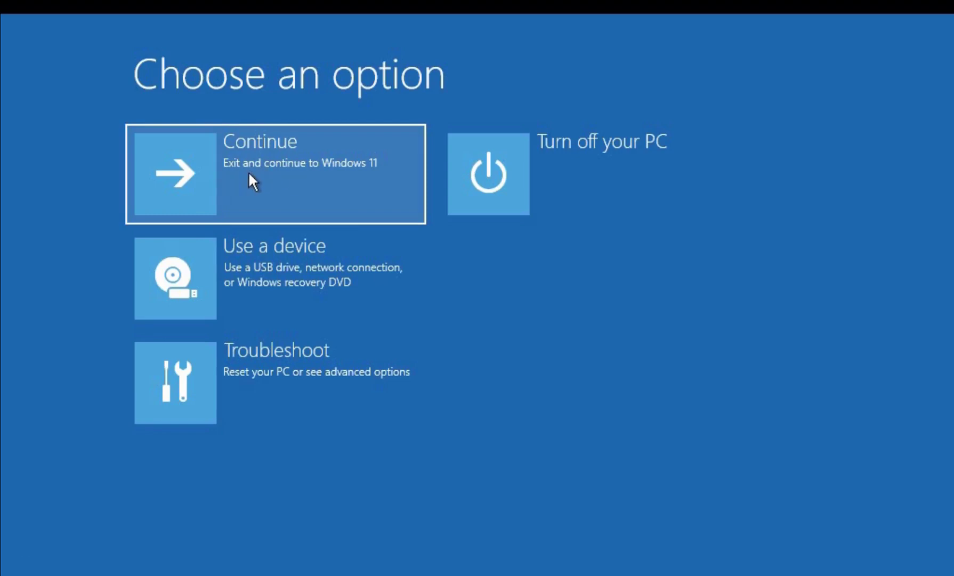
click(234, 384)
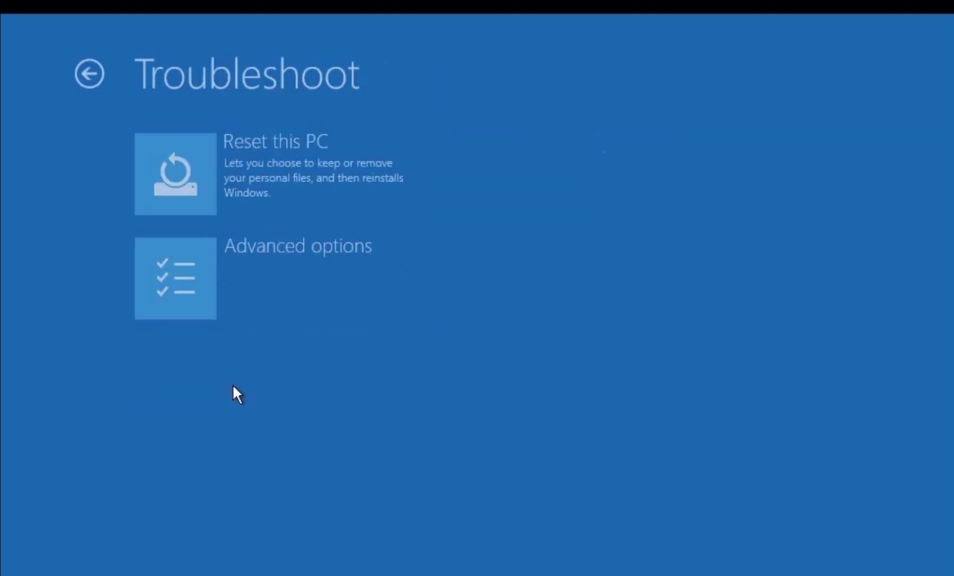
click(292, 284)
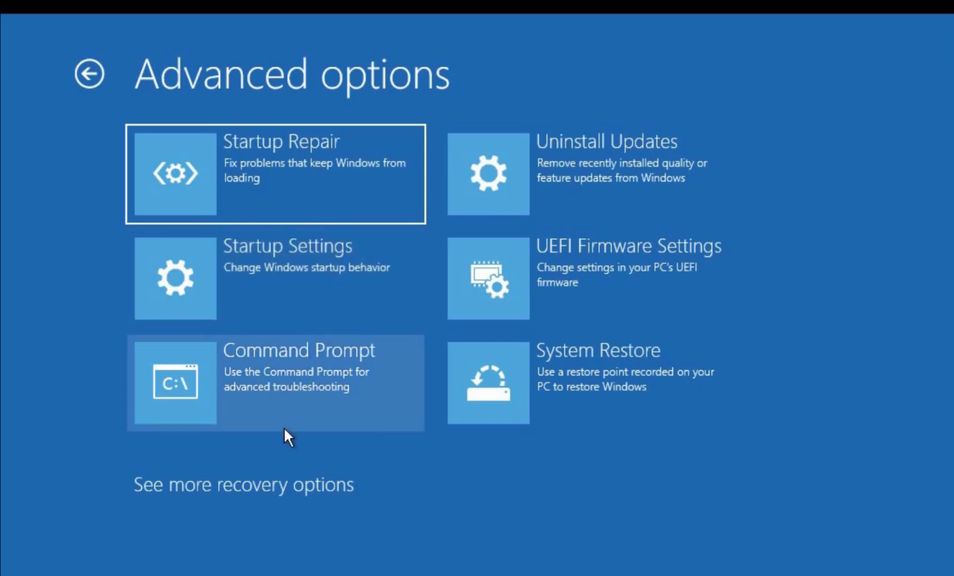
click(270, 392)
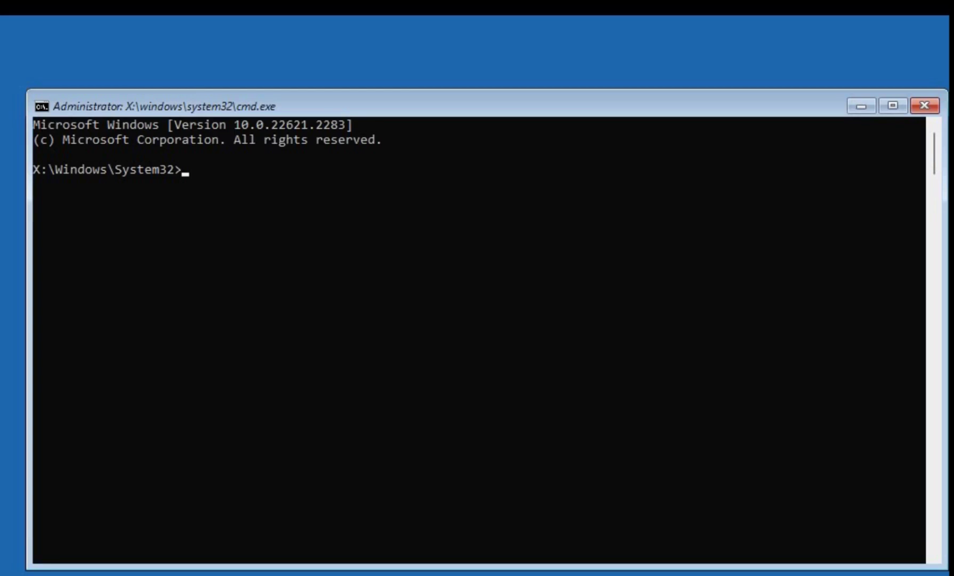
text(md)
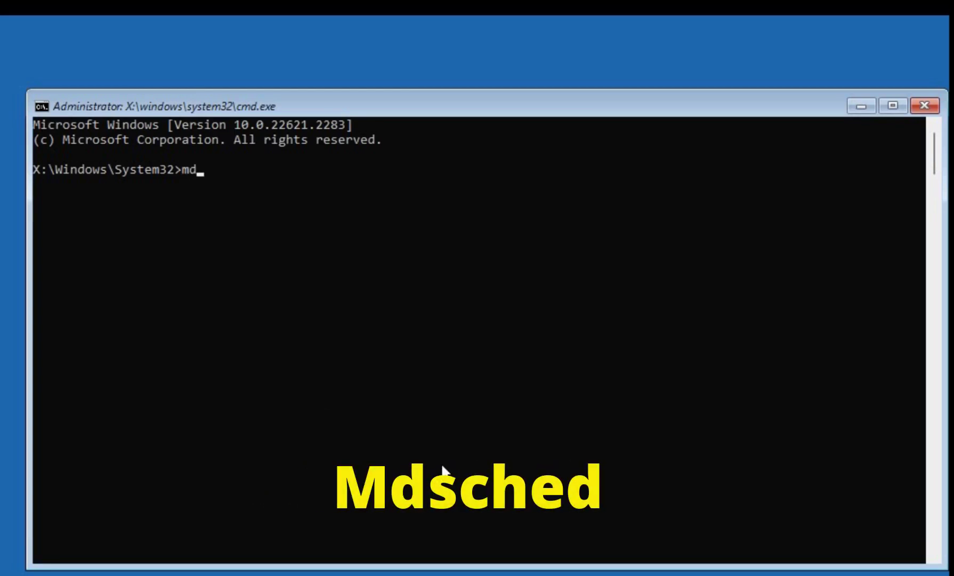
text(sched)
key(Return)
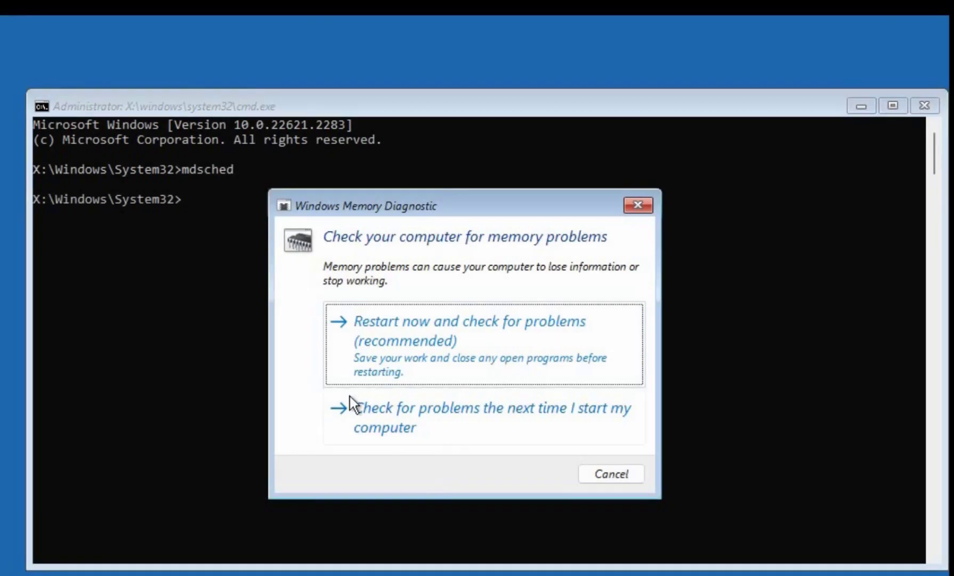
- Choose 'Restart now and check for problems (recommended)' to run the memory test
click(460, 336)
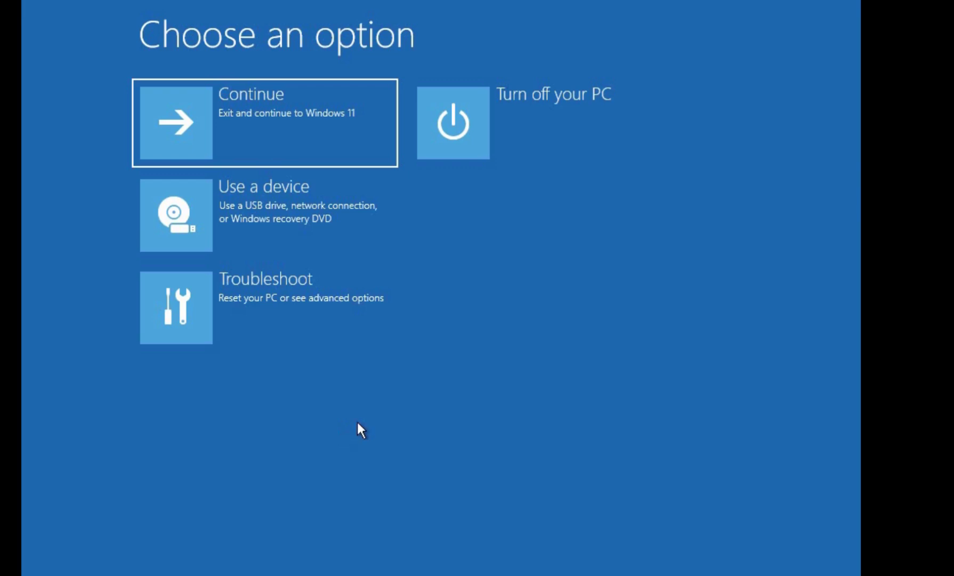
- Restart via Troubleshoot > Advanced options > Startup Settings to boot Windows in Safe Mode
click(270, 299)
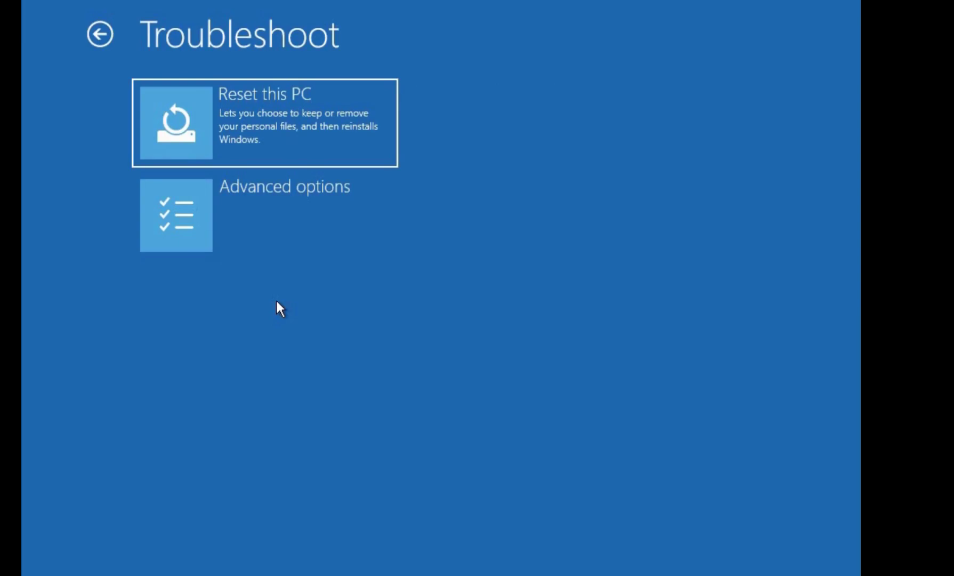
click(262, 208)
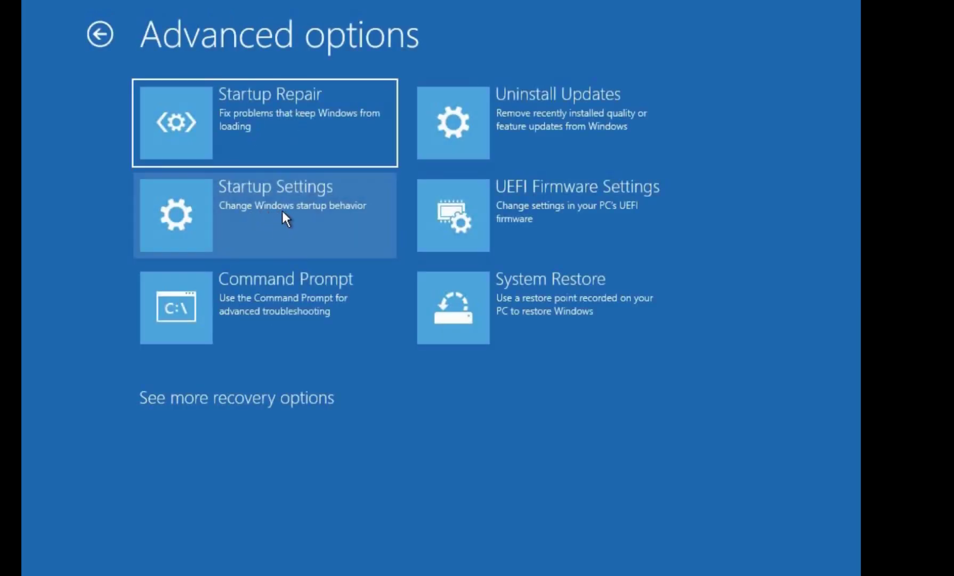
click(280, 210)
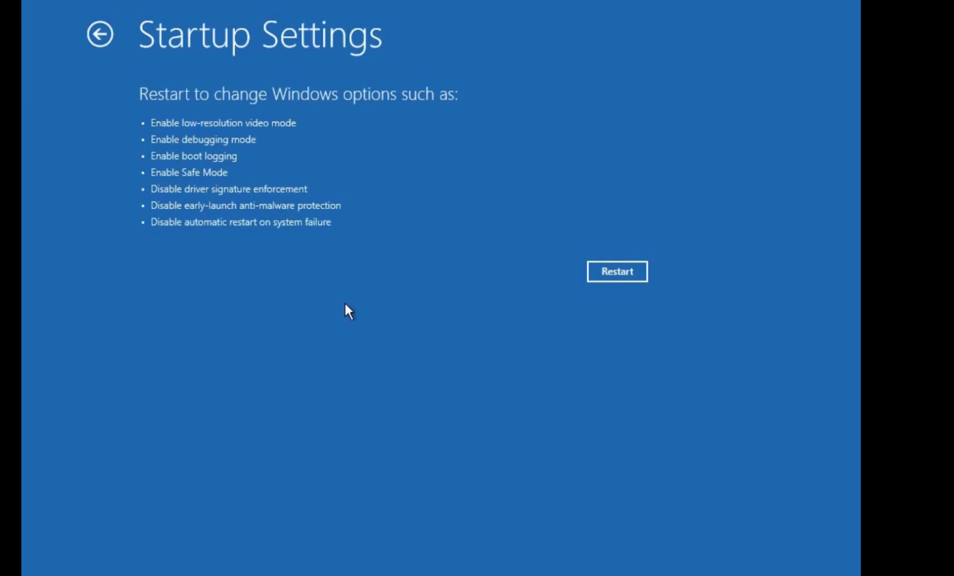
click(618, 272)
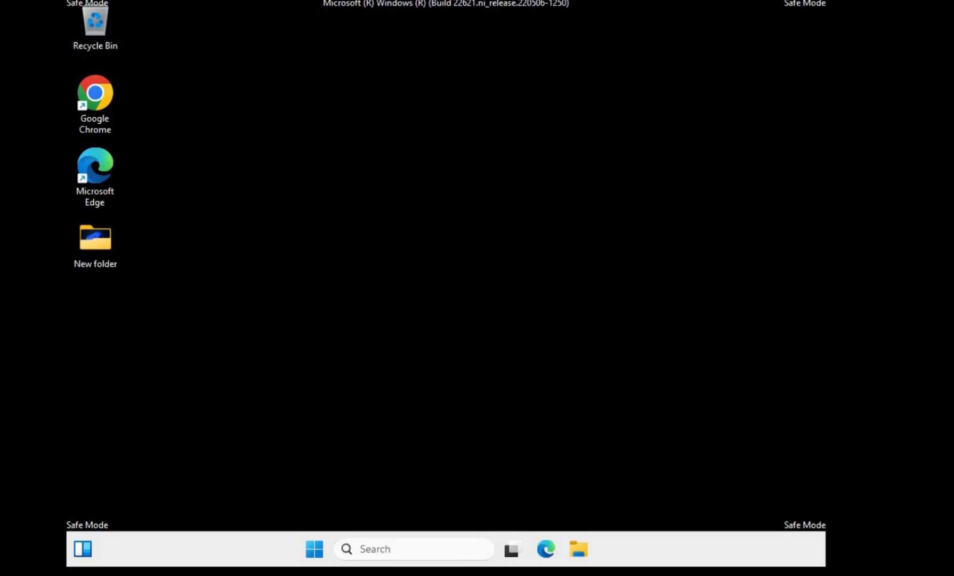
- Launch Disk Cleanup from Windows search and select drive C:
click(384, 549)
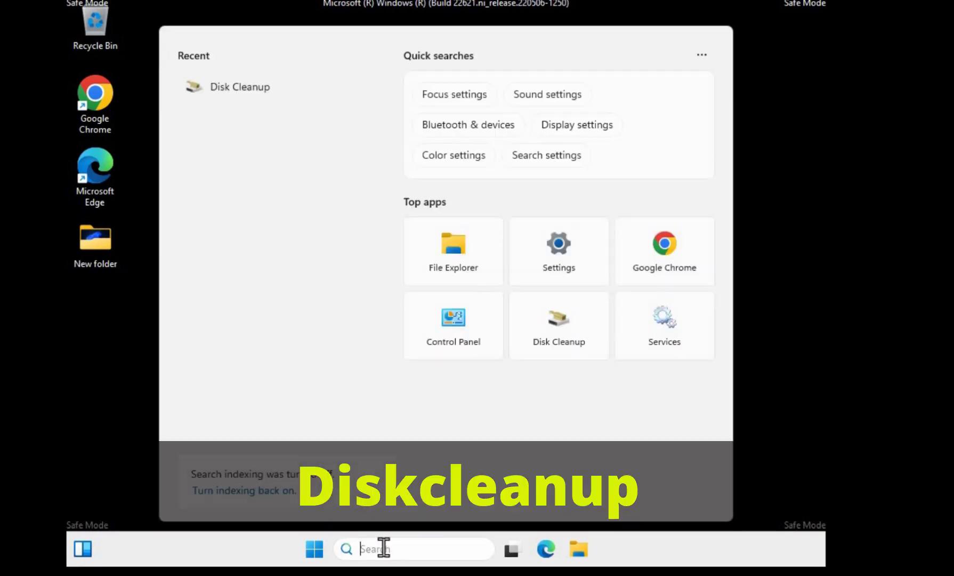
text(diskclean)
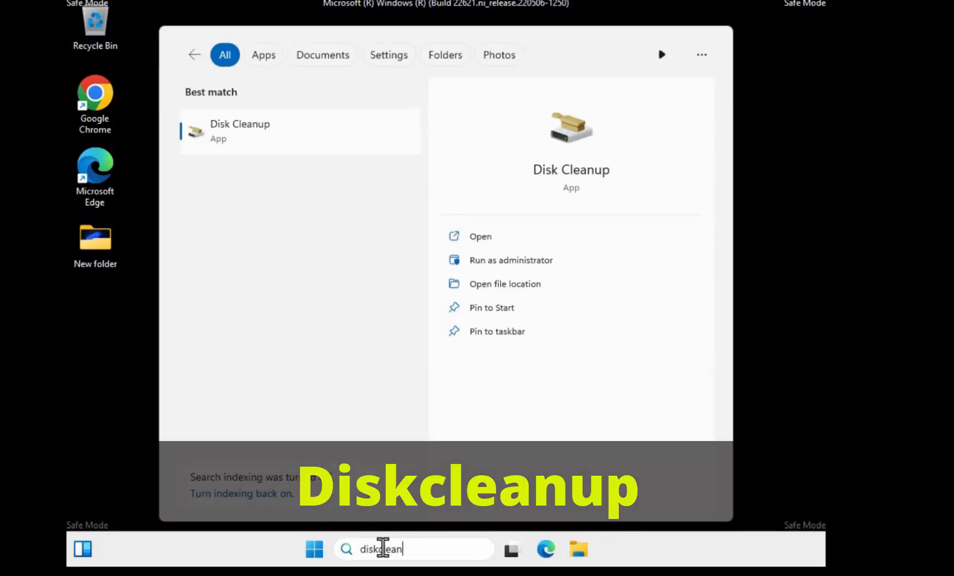
text(up)
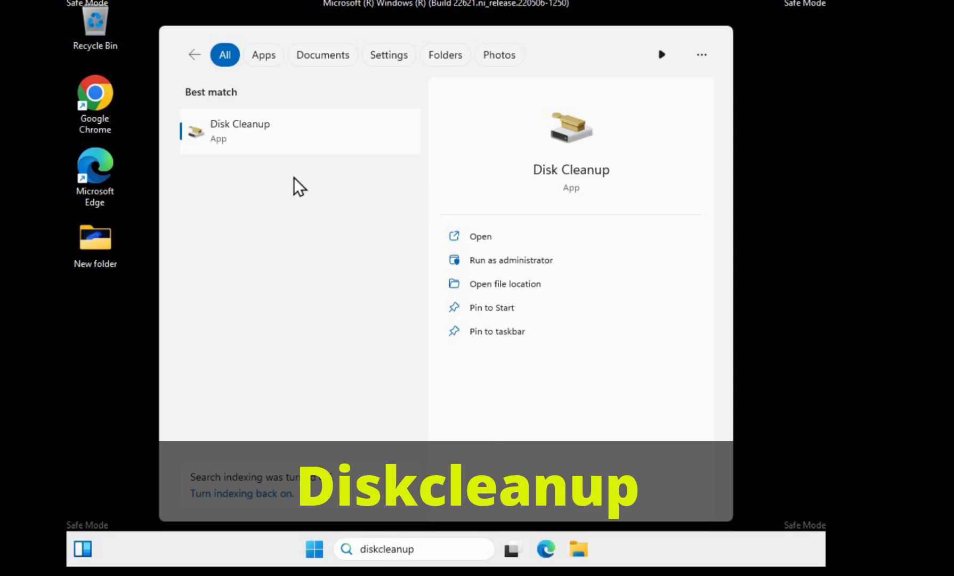
click(249, 134)
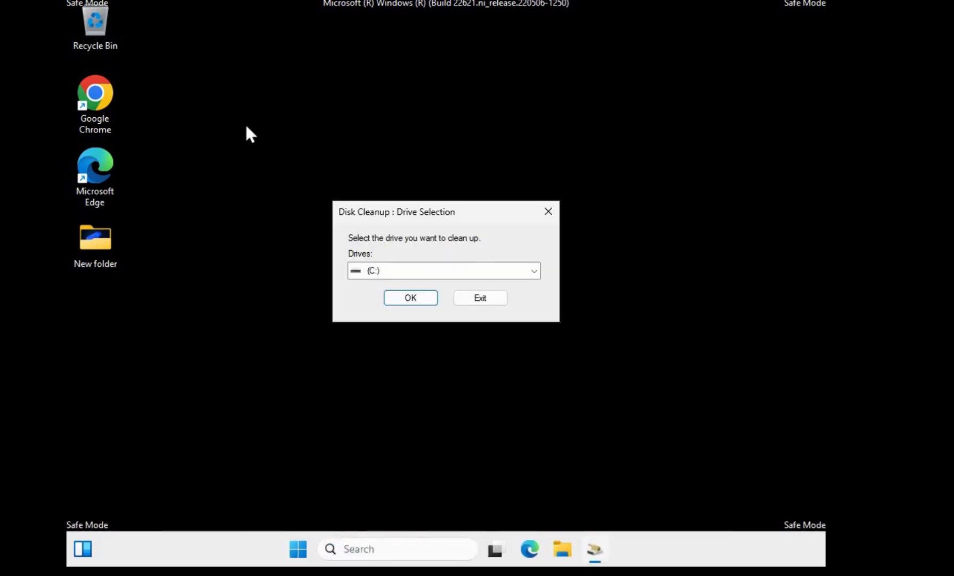
click(419, 302)
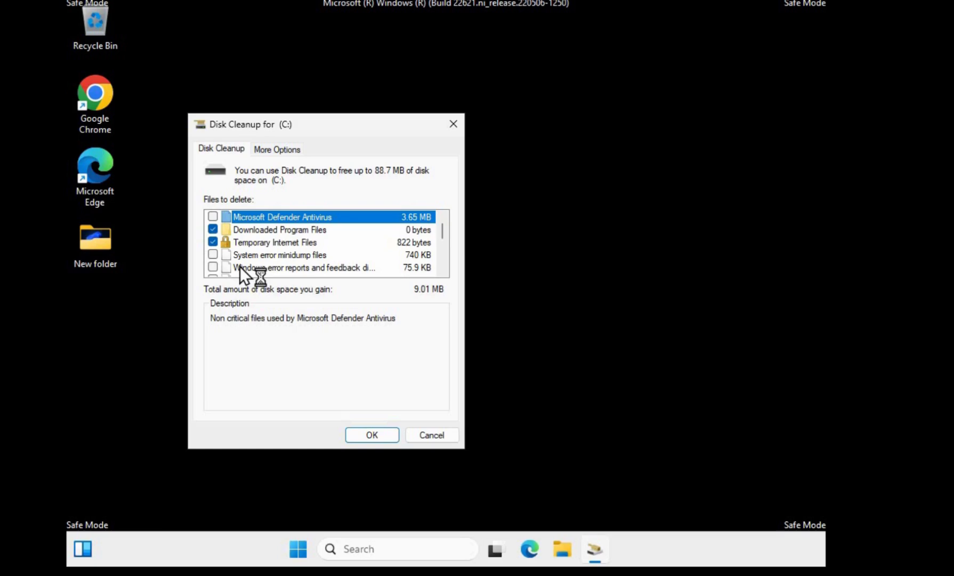
- Add Defender, error report, temporary installation and recovery log files, then permanently delete them
click(213, 216)
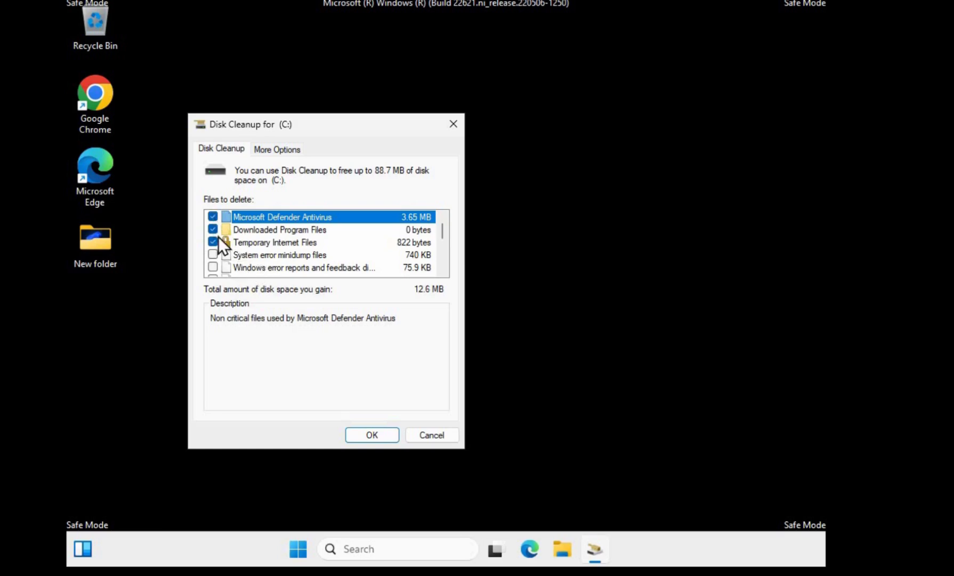
click(212, 267)
click(442, 262)
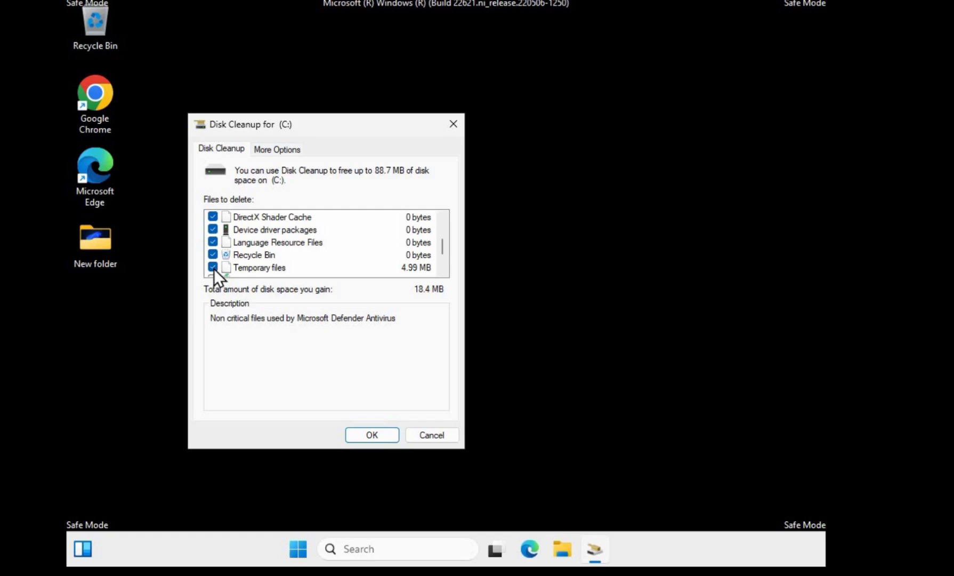
click(446, 269)
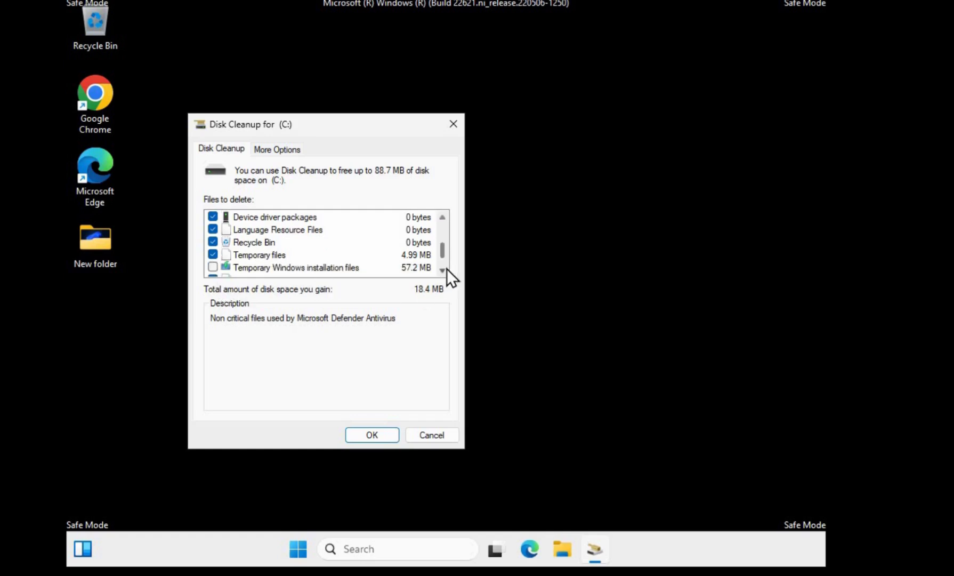
click(213, 267)
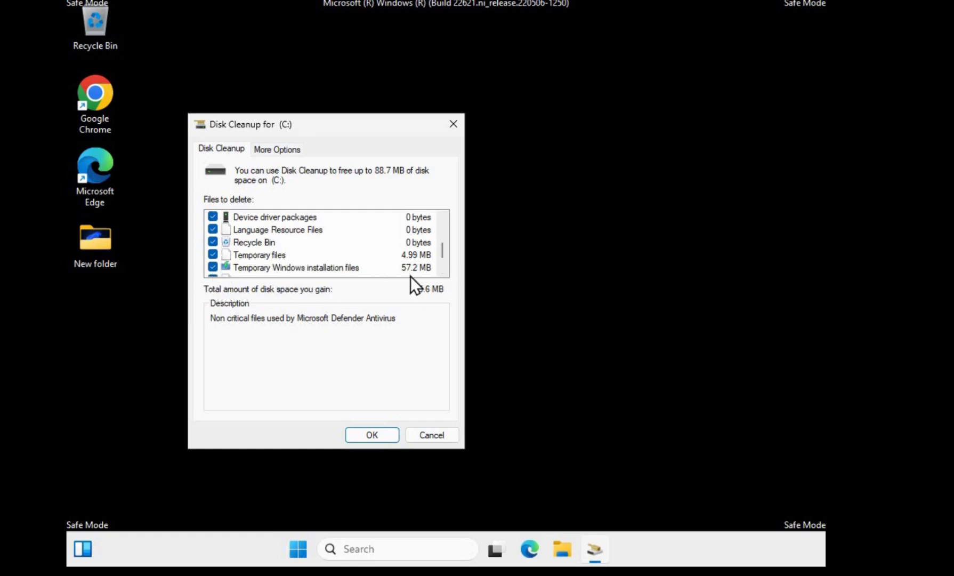
click(442, 270)
click(442, 270)
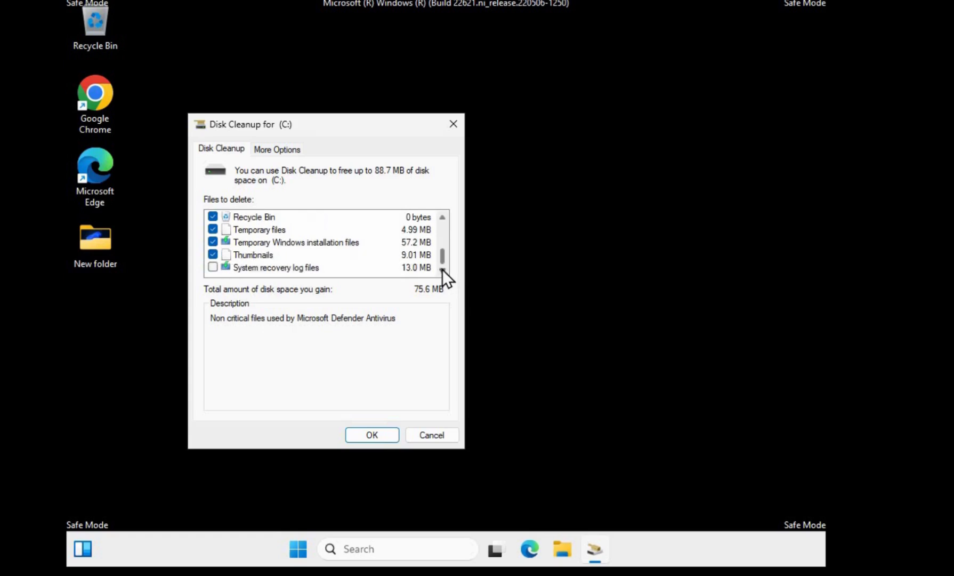
click(213, 267)
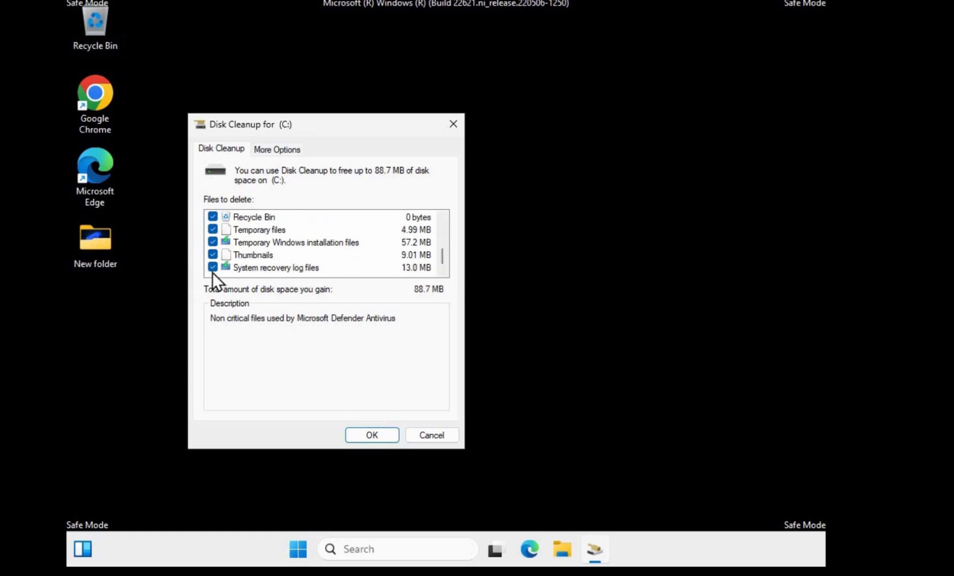
click(371, 433)
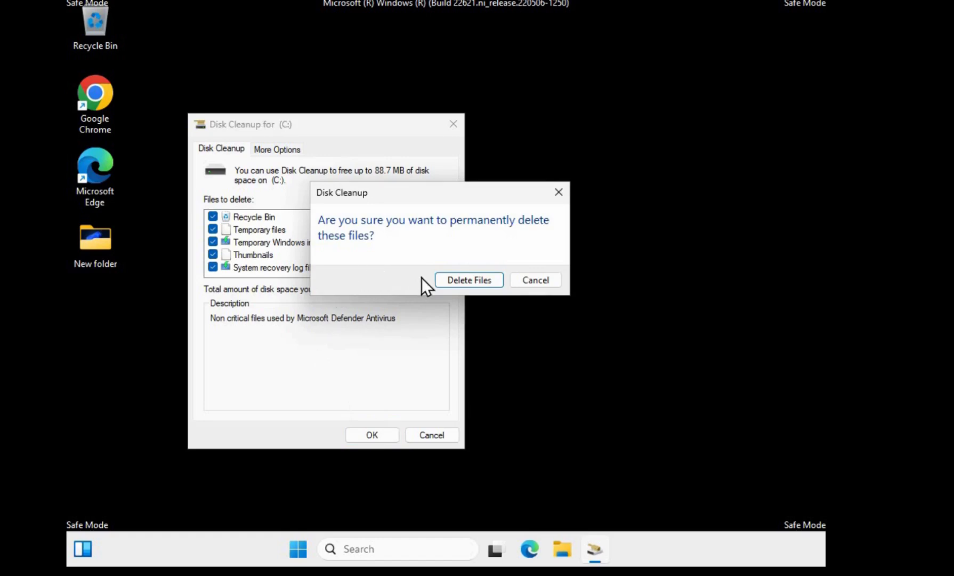
click(466, 278)
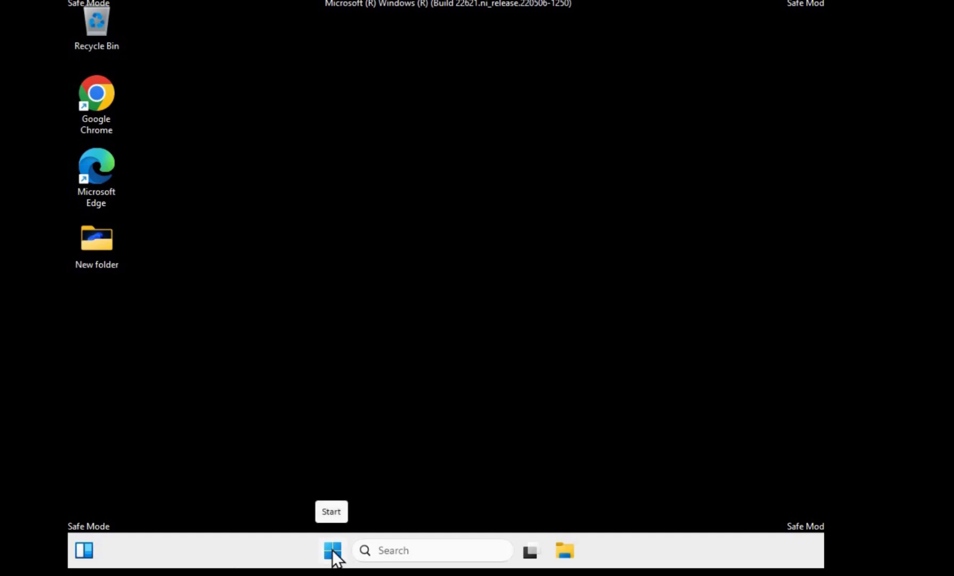
- Run msdt.exe -id devicediagnostic from the Run box
right_click(333, 553)
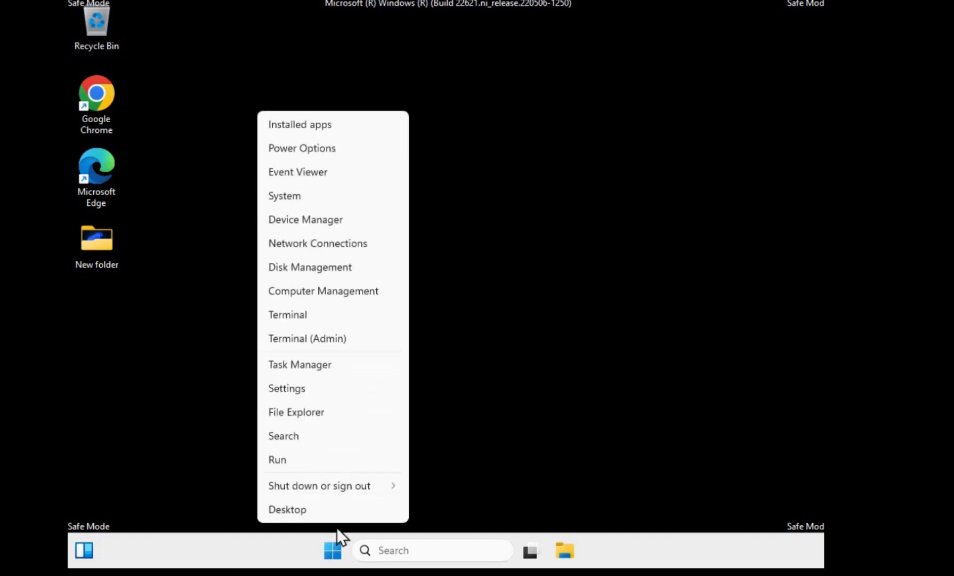
click(289, 462)
text(msdt.exe -id devicediagnostic)
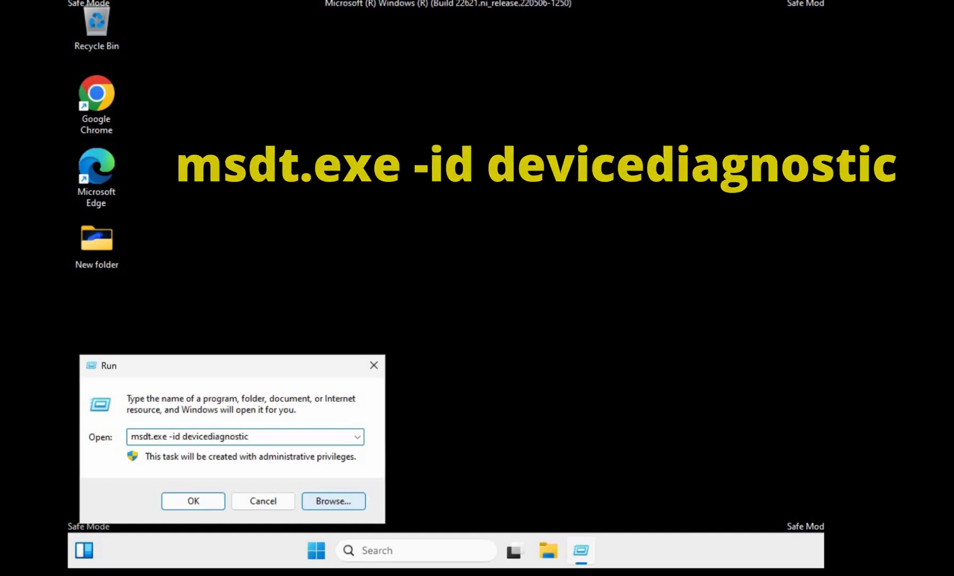
click(195, 501)
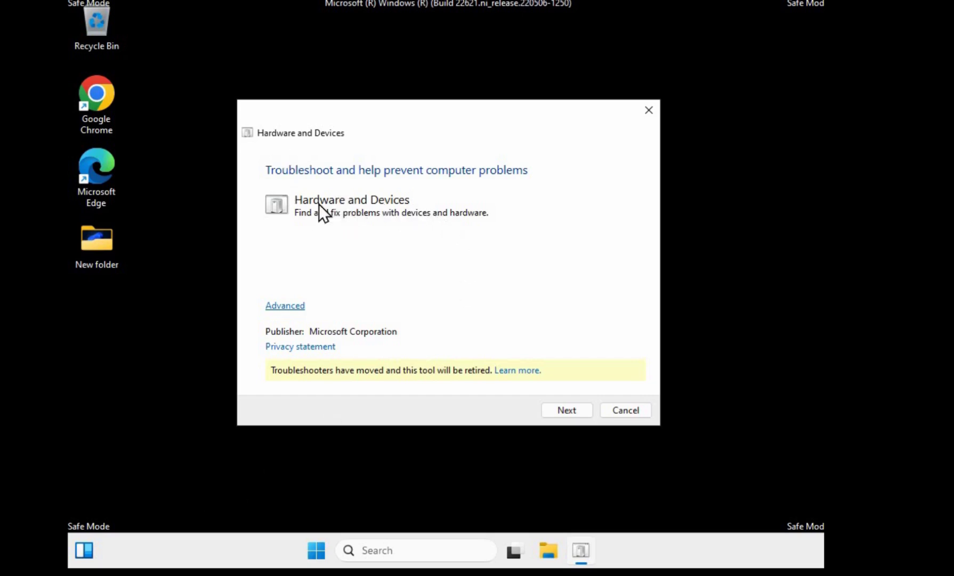
- Troubleshoot the VMware VMCI Bus Device with automatic repairs and enable automatic driver installs
click(280, 306)
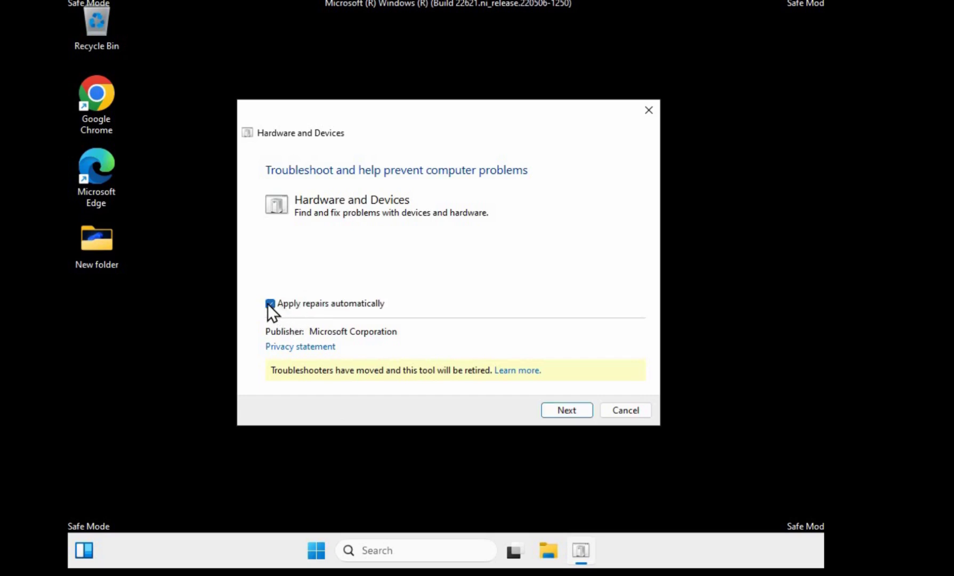
click(565, 410)
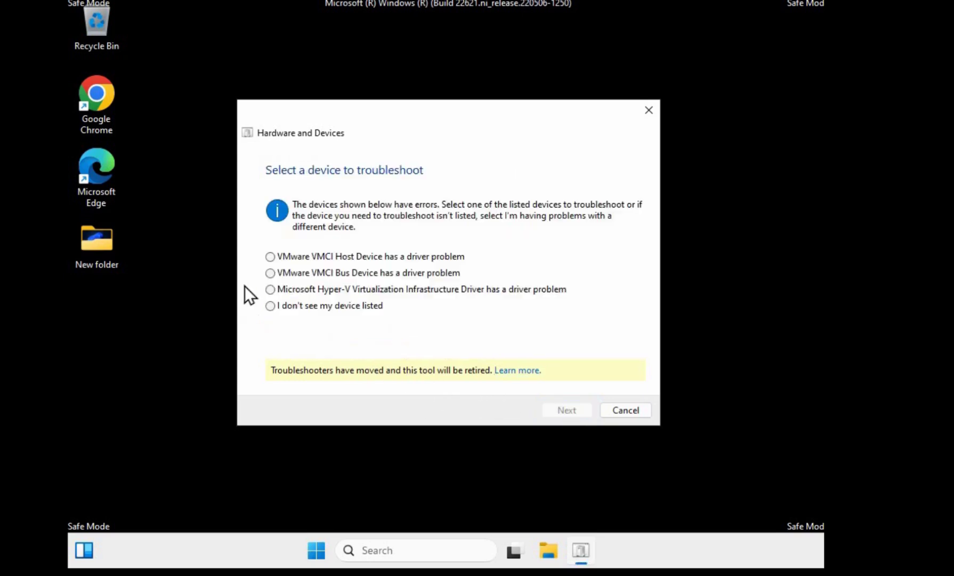
click(271, 273)
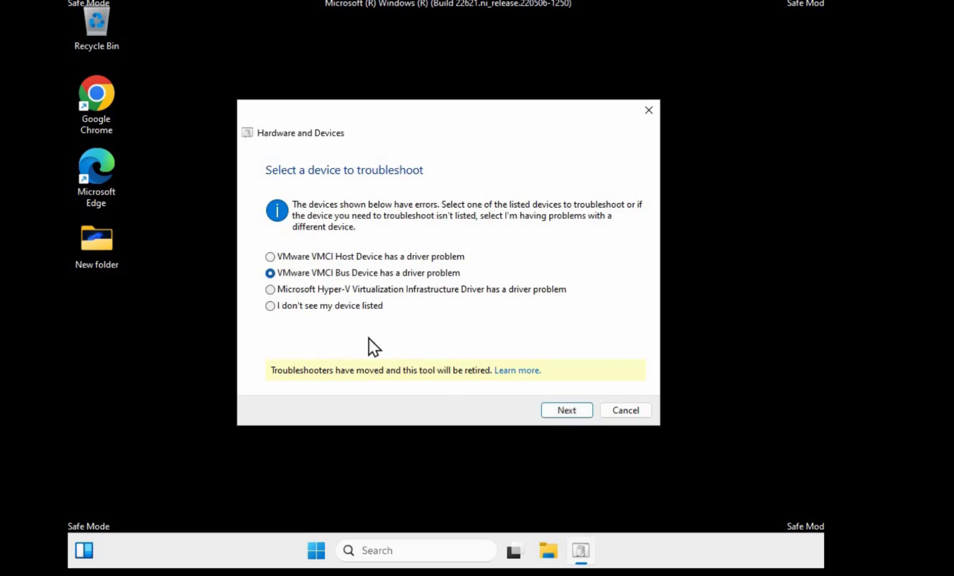
click(554, 408)
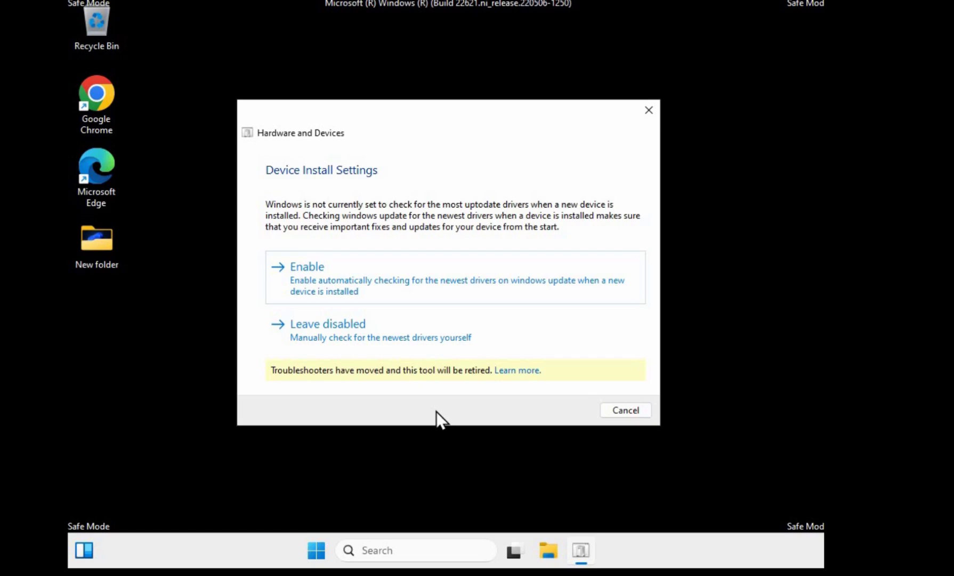
click(355, 278)
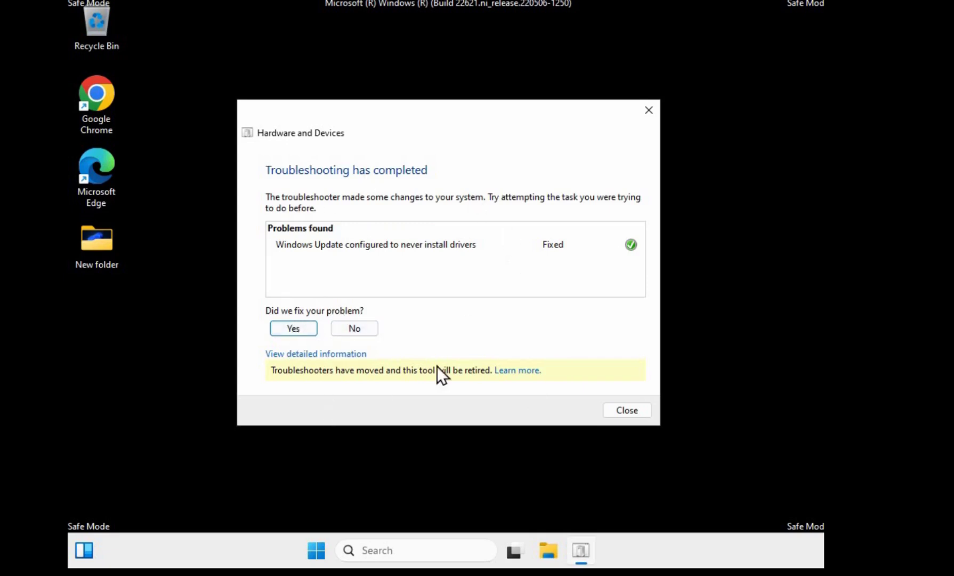
- Close the finished troubleshooter and open Control Panel by searching 'control panel'
click(627, 409)
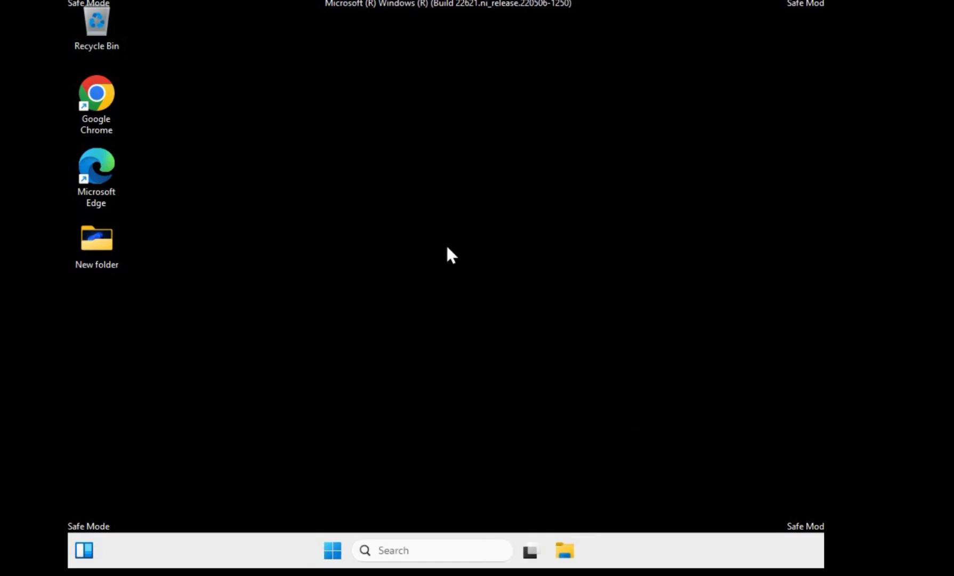
click(401, 551)
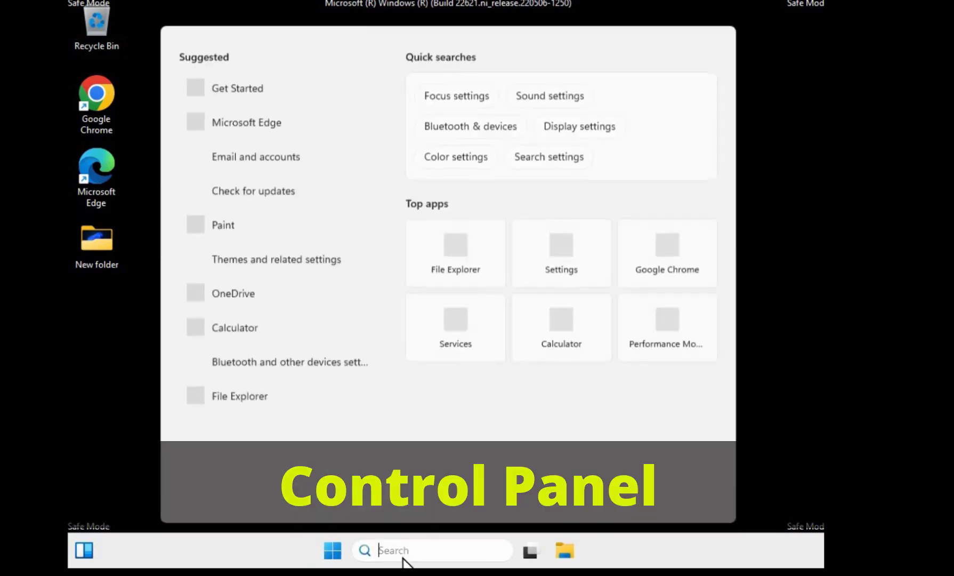
text(control panel)
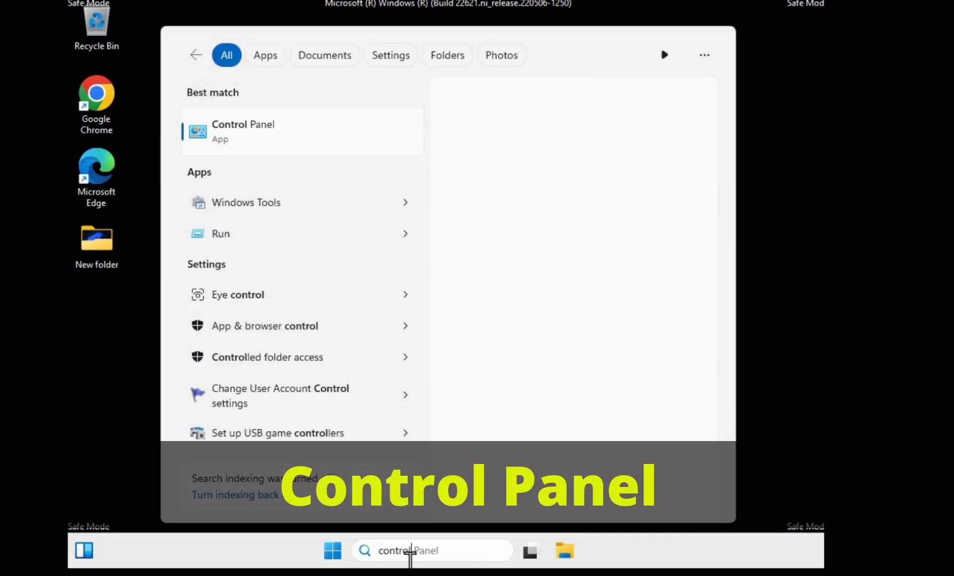
click(234, 129)
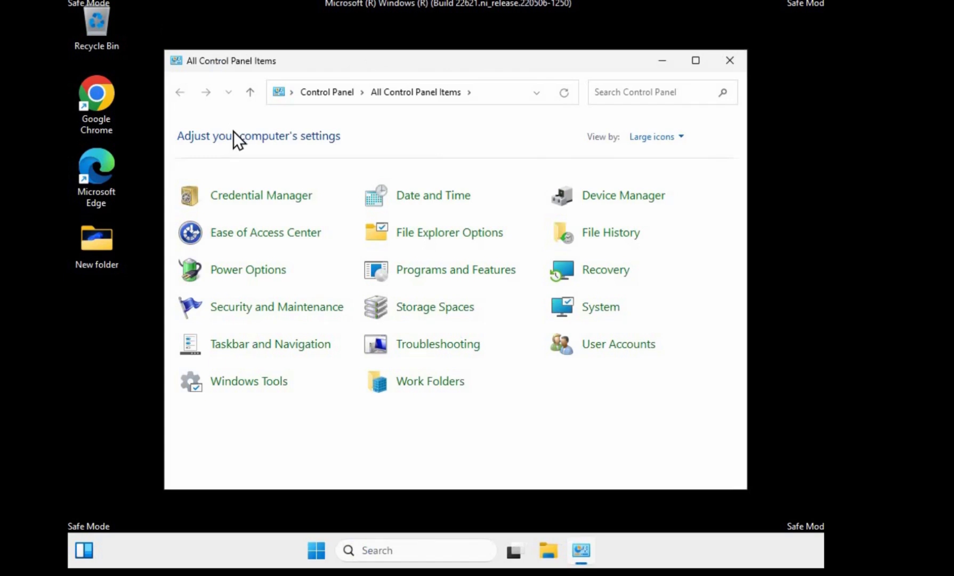
- In Programs and Features, check VMware Tools' uninstall options without removing it
click(434, 274)
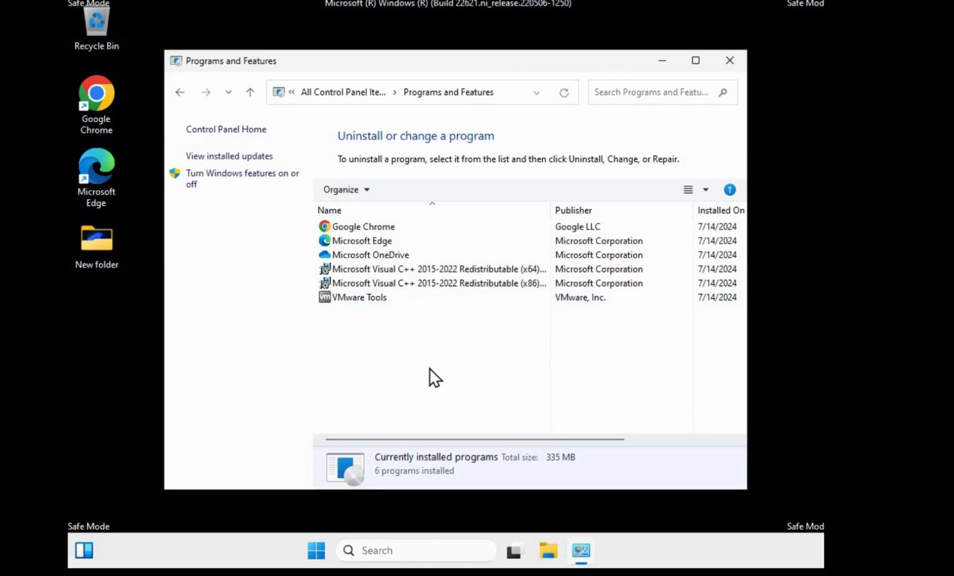
click(371, 300)
right_click(370, 299)
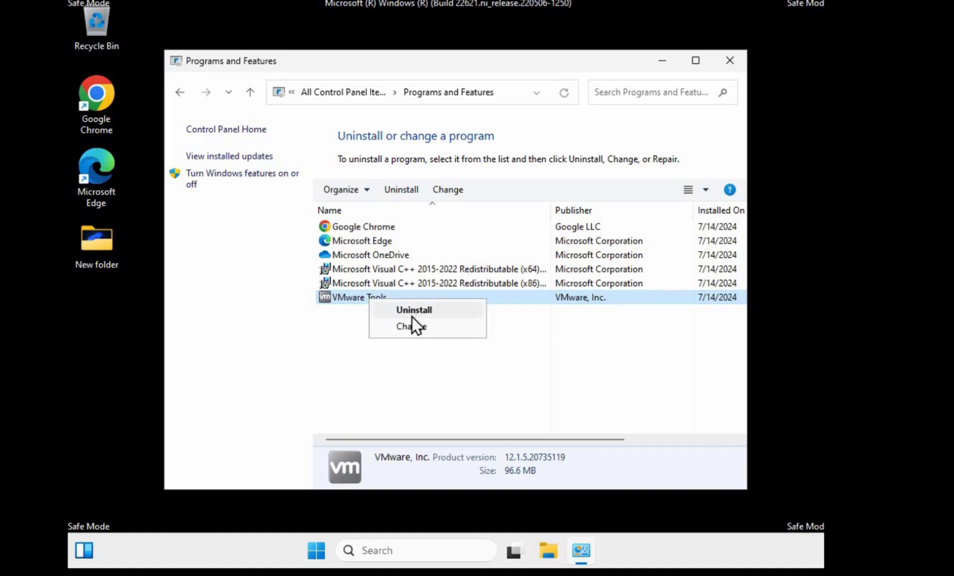
click(413, 374)
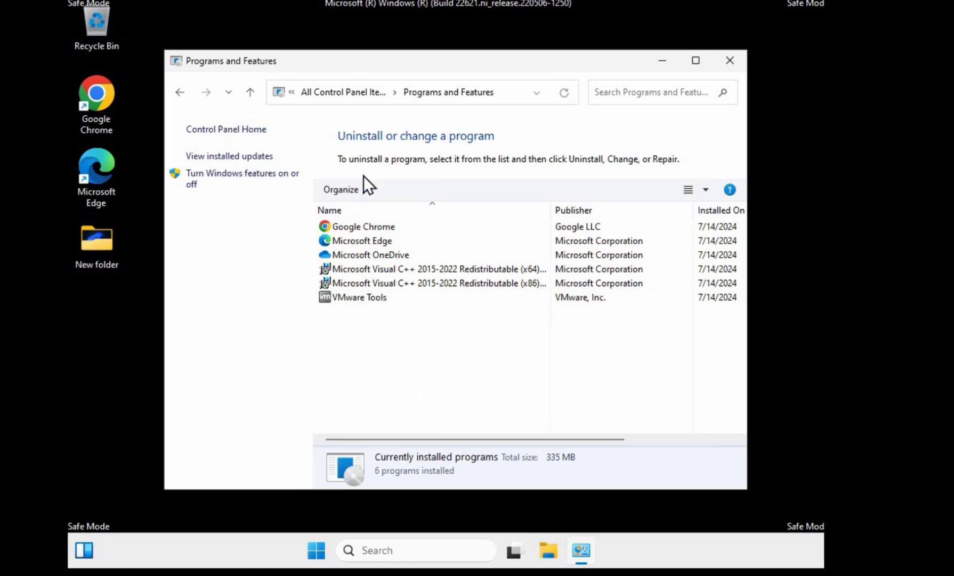
- Check Settings for installed updates to uninstall, find none, and close Settings
click(215, 156)
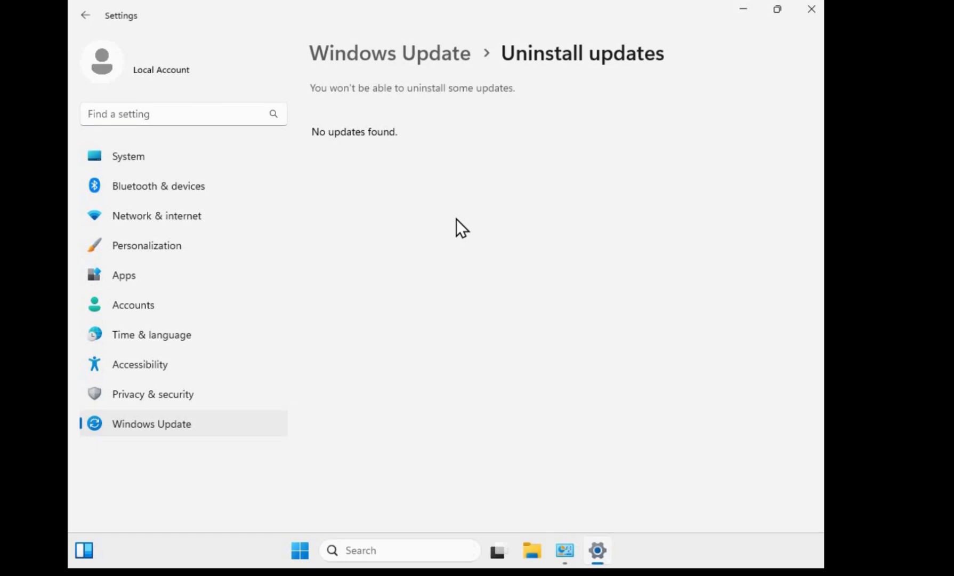
click(809, 9)
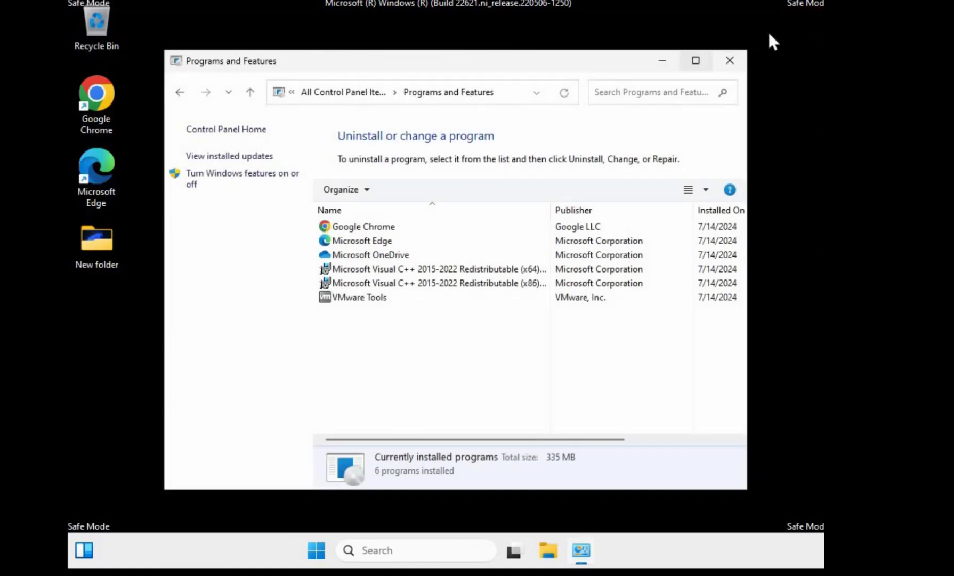
- Close Programs and Features and launch System Restore from Troubleshoot > Advanced options
click(737, 55)
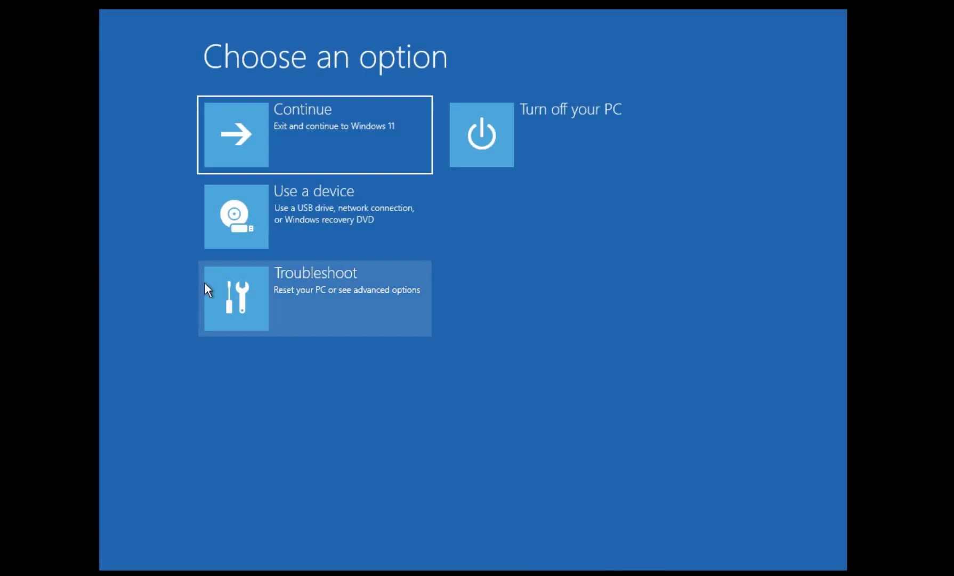
click(287, 306)
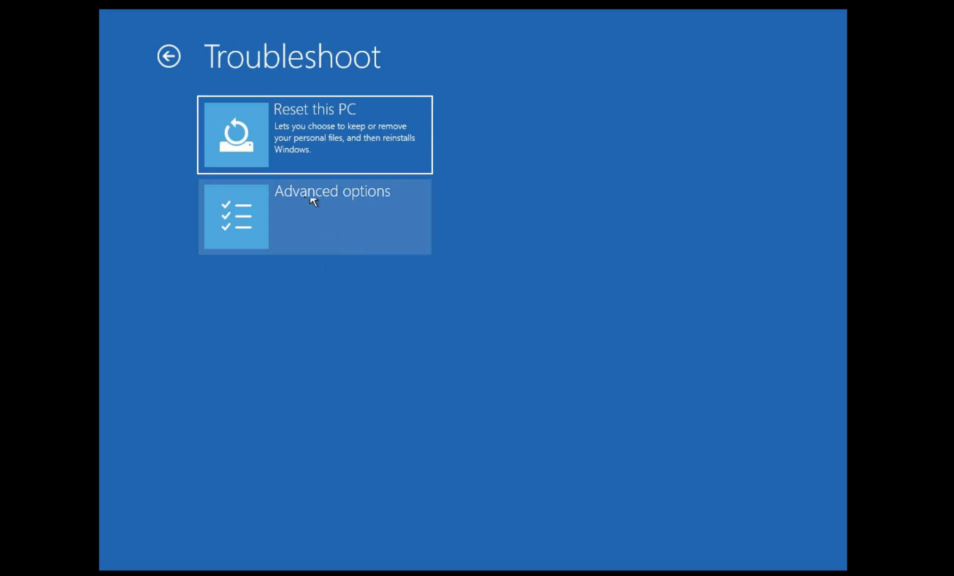
click(309, 220)
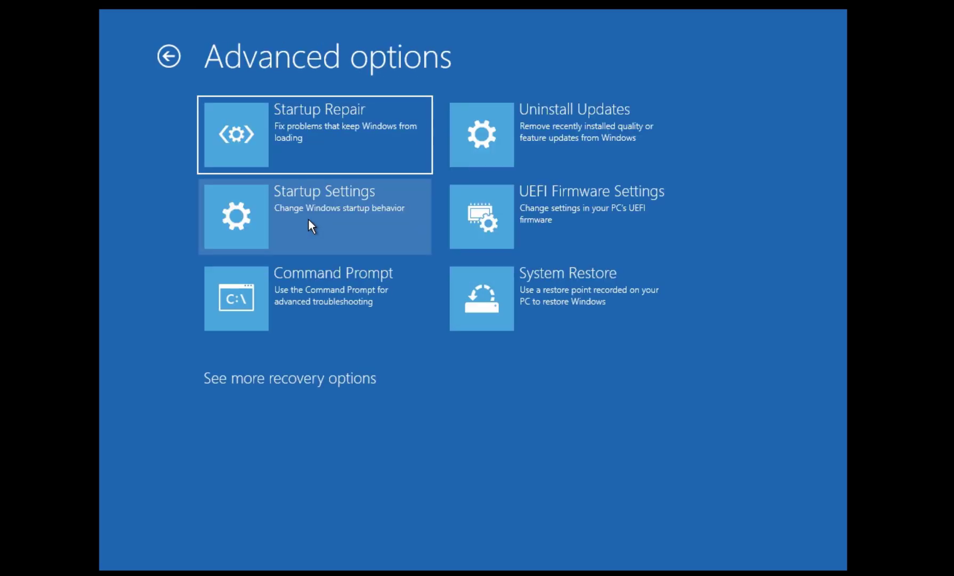
click(552, 304)
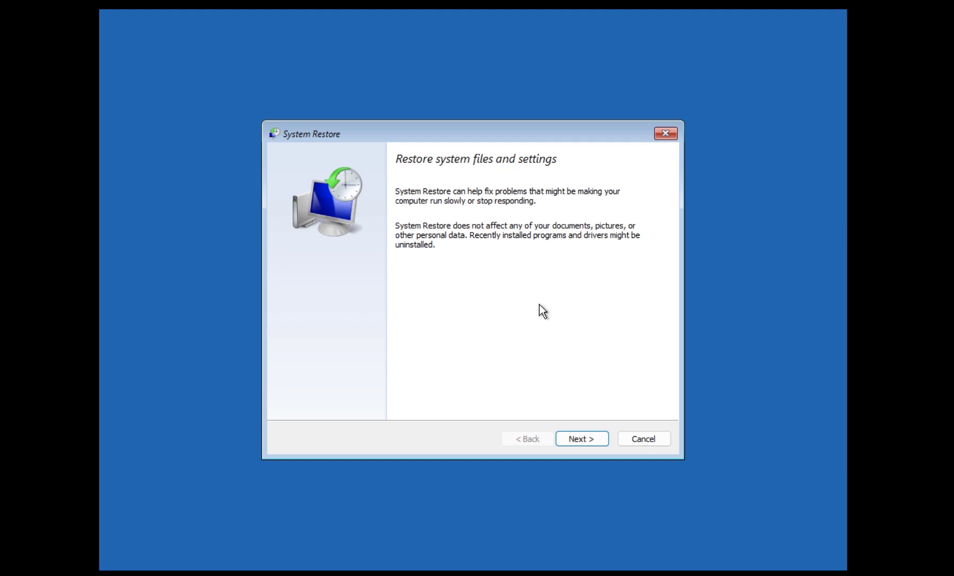
- Restore to the 11/21/2025 'Computer working smoothly' restore point and confirm
click(589, 440)
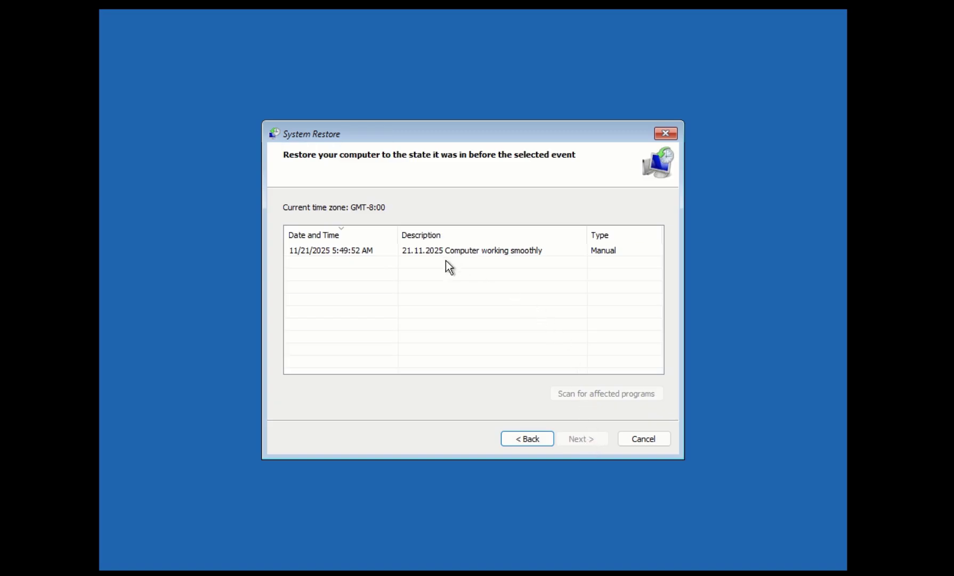
click(470, 252)
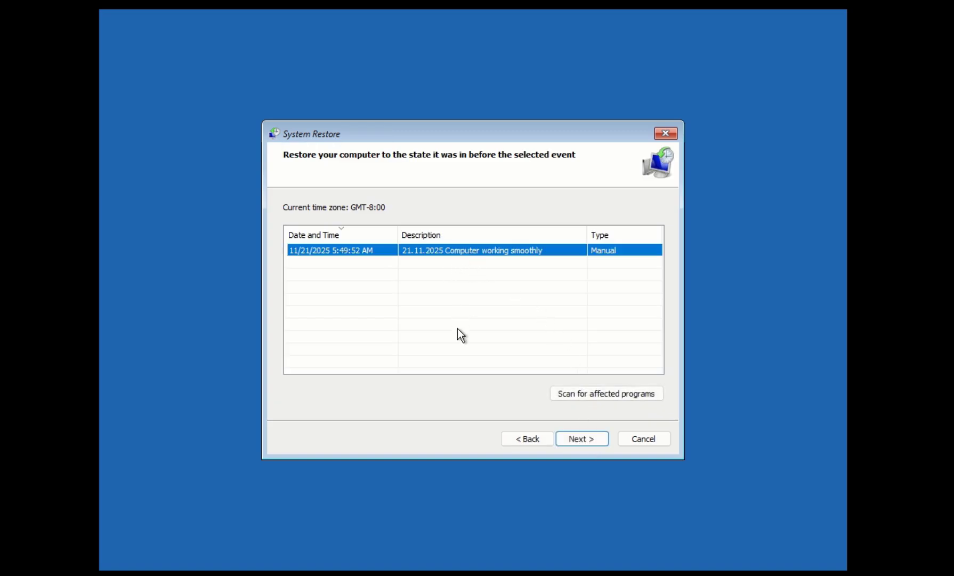
click(588, 440)
click(587, 440)
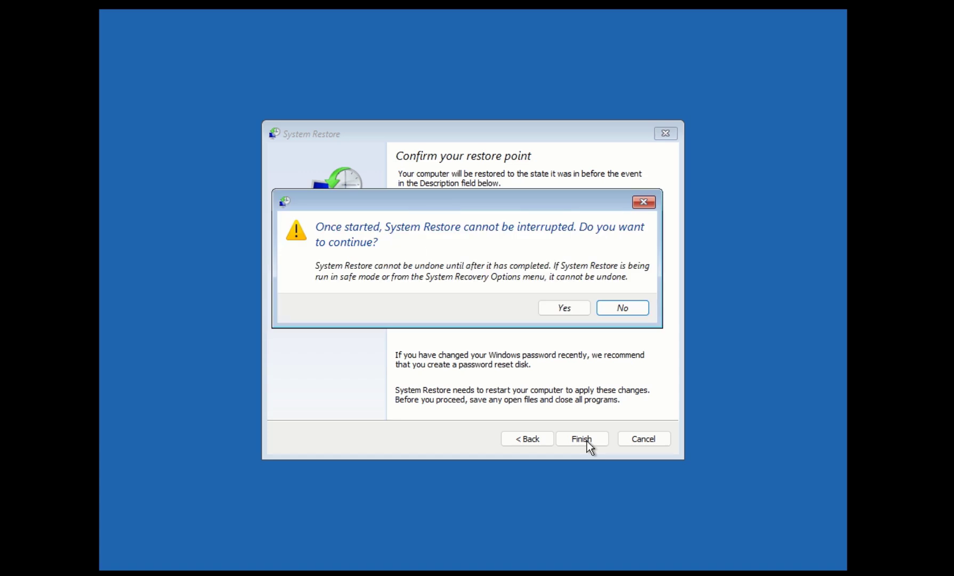
click(566, 309)
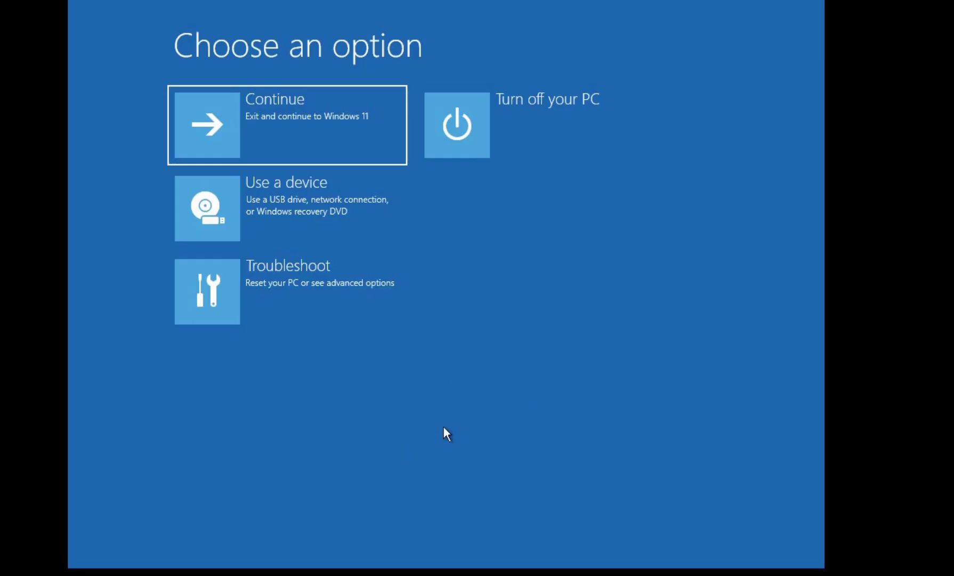
- Start Reset this PC from Troubleshoot, keeping personal files and choosing Local reinstall
click(293, 299)
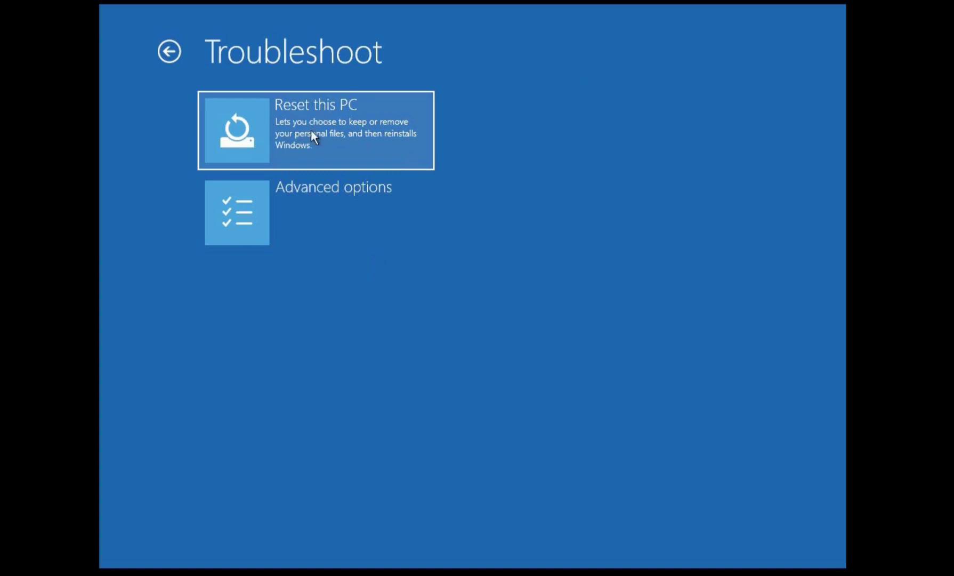
click(308, 128)
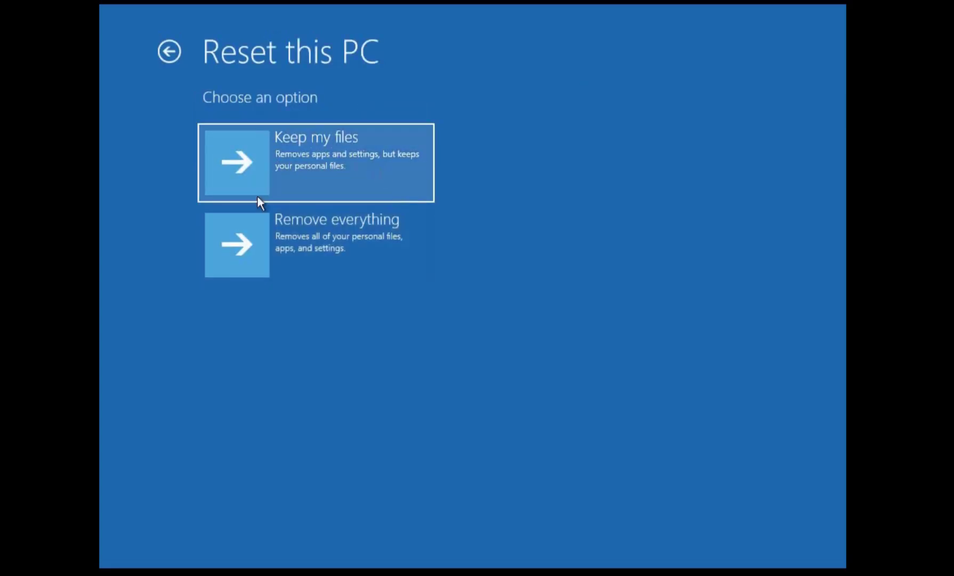
click(314, 155)
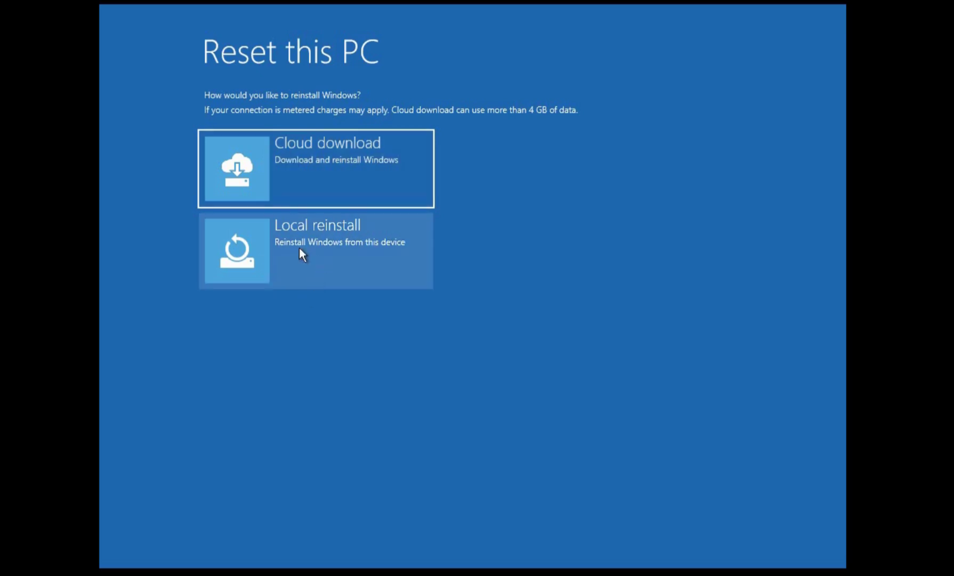
click(267, 253)
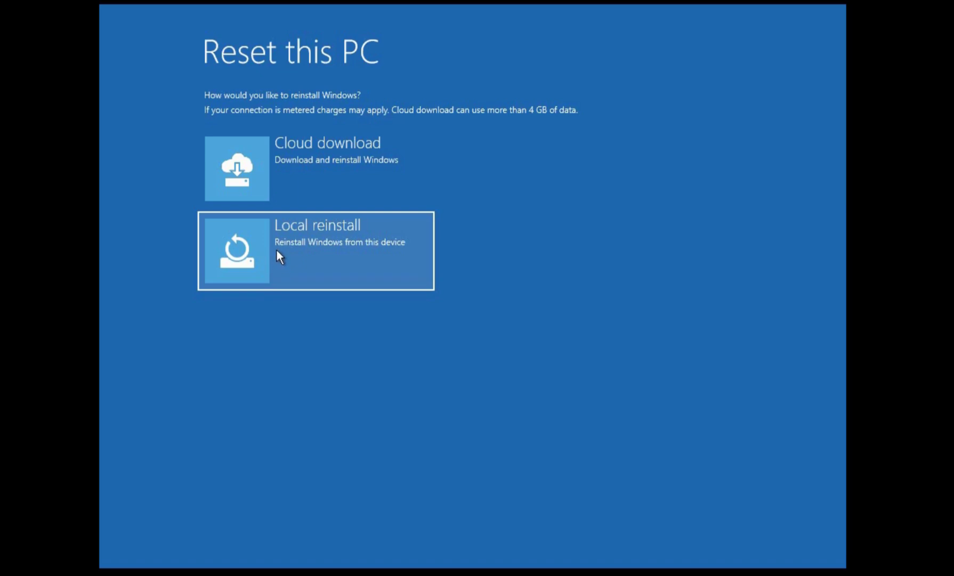